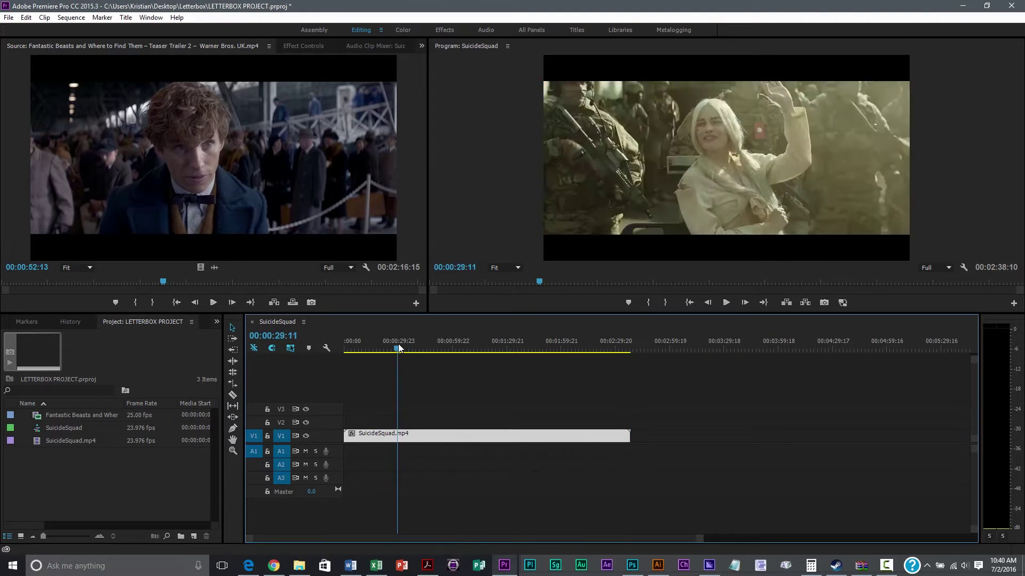
# Scrub through the SuicideSquad sequence to examine the black letterbox bars in several shots
pyautogui.click(437, 345)
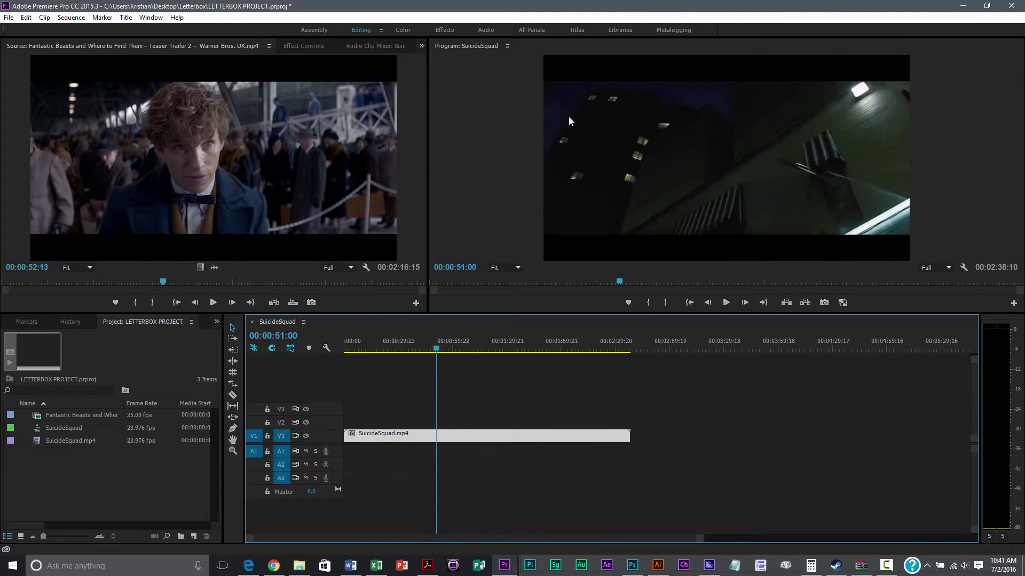
pyautogui.moveTo(485, 340); pyautogui.dragTo(439, 342)
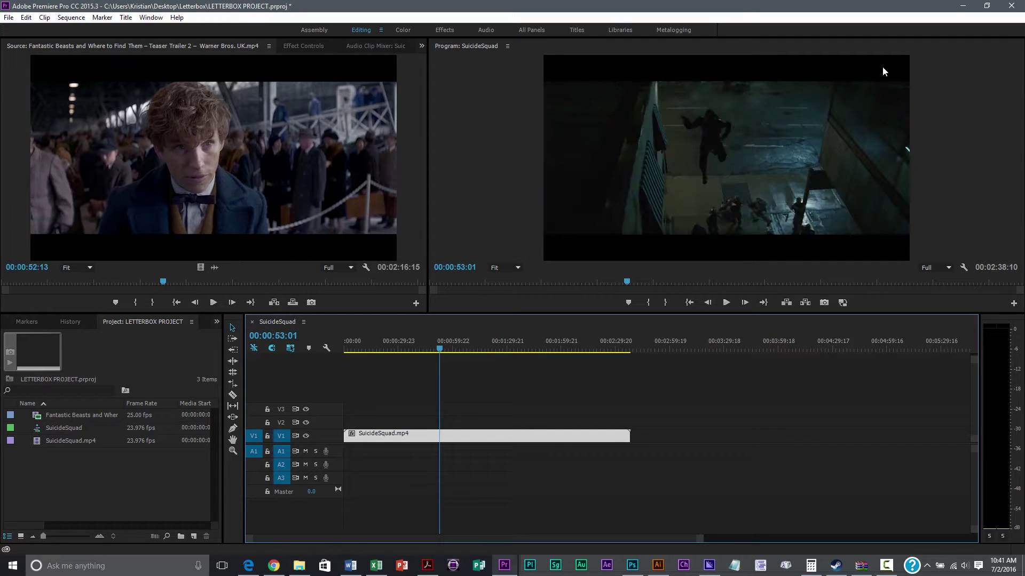
pyautogui.click(468, 340)
pyautogui.click(397, 342)
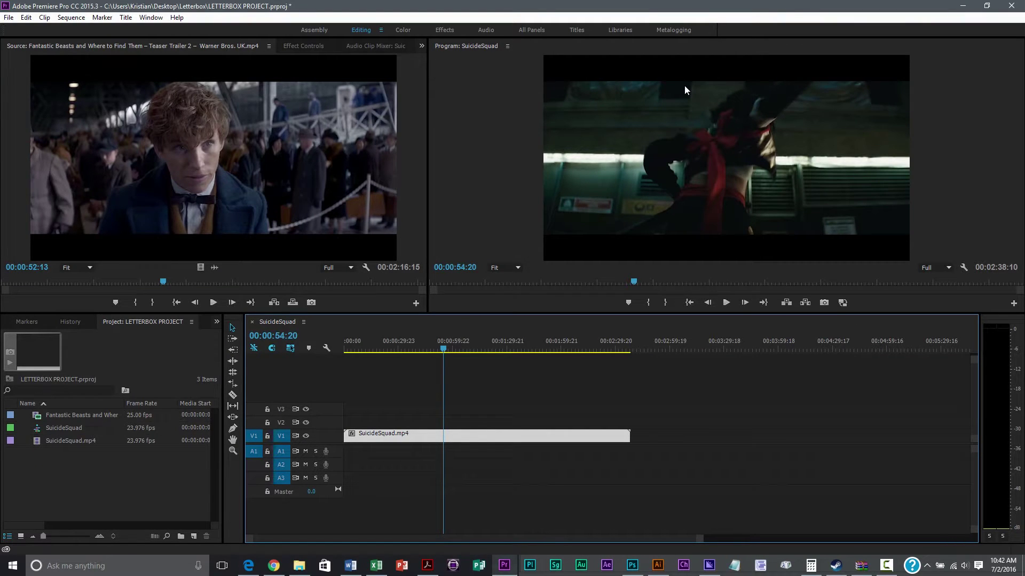
# Switch to the Broadcast to Theatrical Crop Guide PDF in Acrobat, fit it to page width, and look through its 2160p, 1080p and 720p tables
pyautogui.click(427, 565)
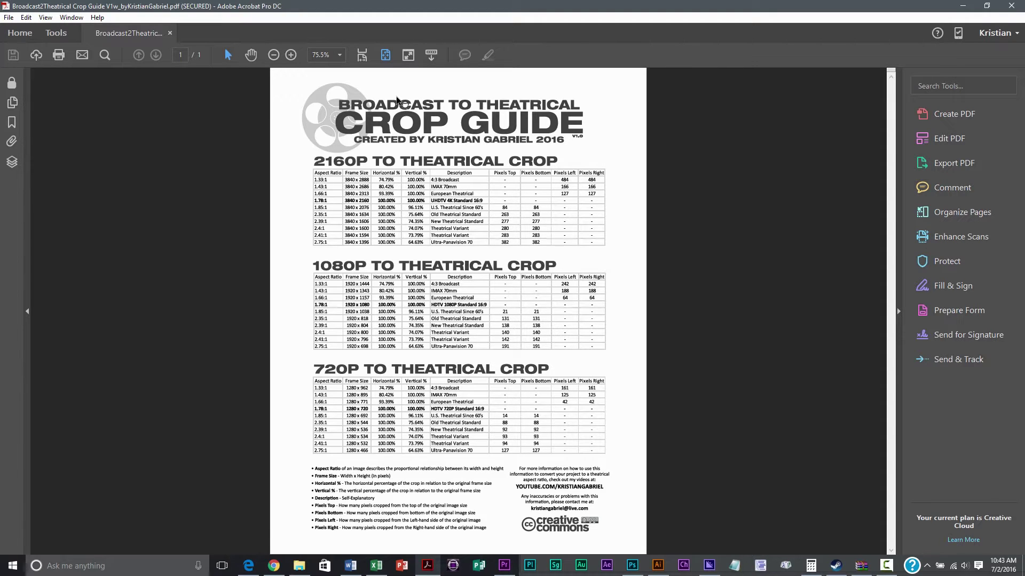
pyautogui.click(361, 55)
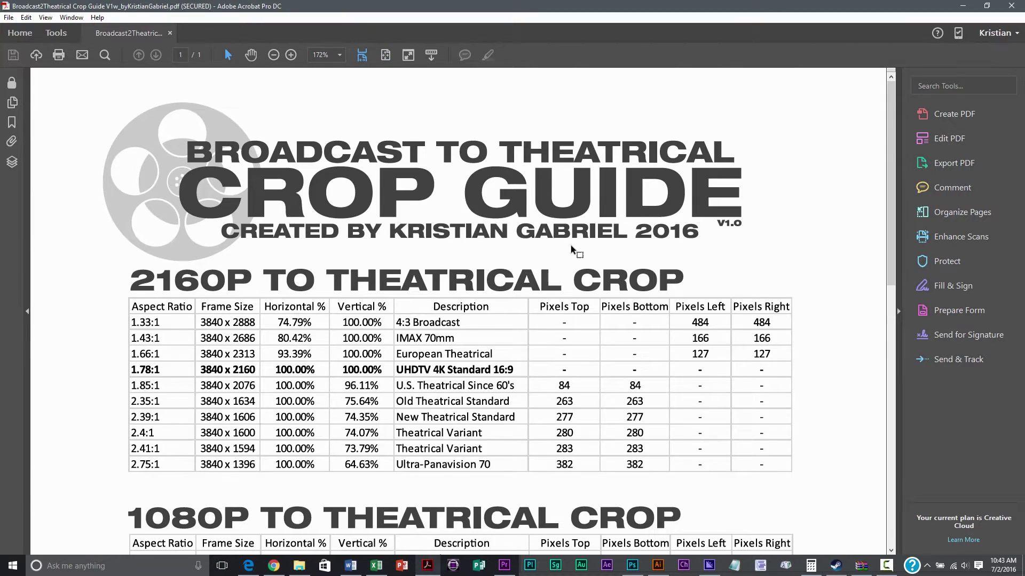
pyautogui.scroll(-3, 566, 257)
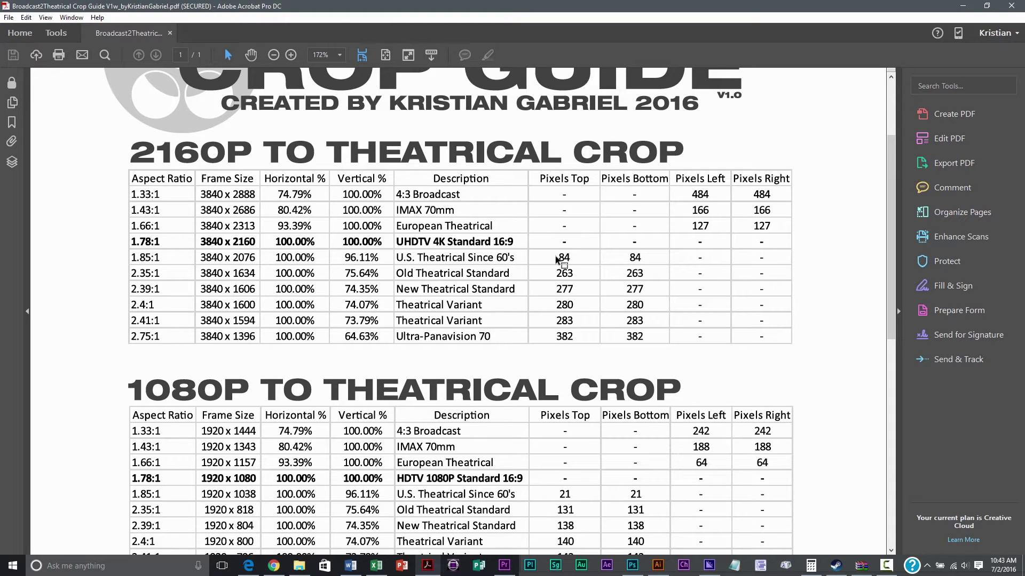
pyautogui.scroll(-3, 558, 260)
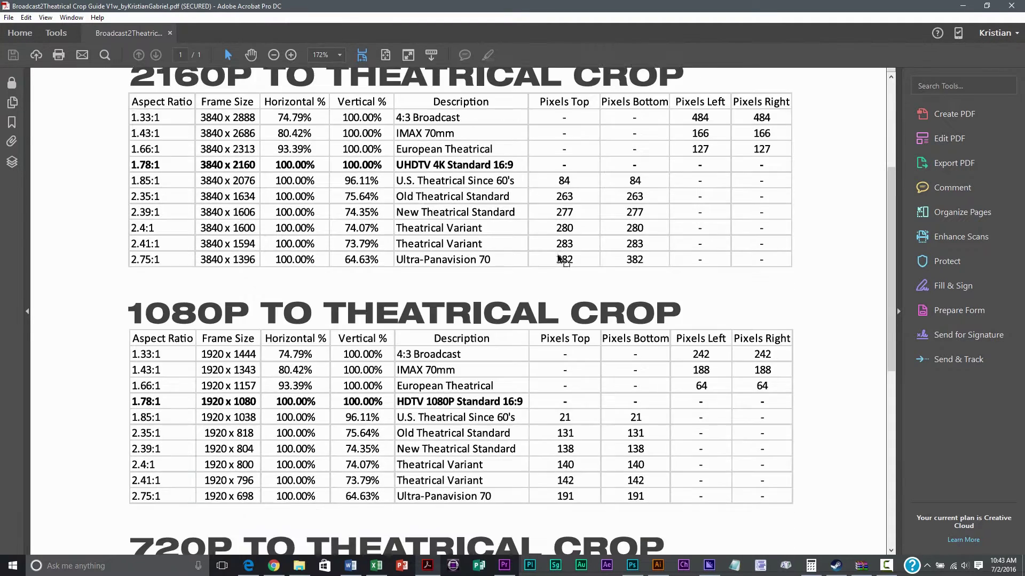
pyautogui.scroll(5, 557, 258)
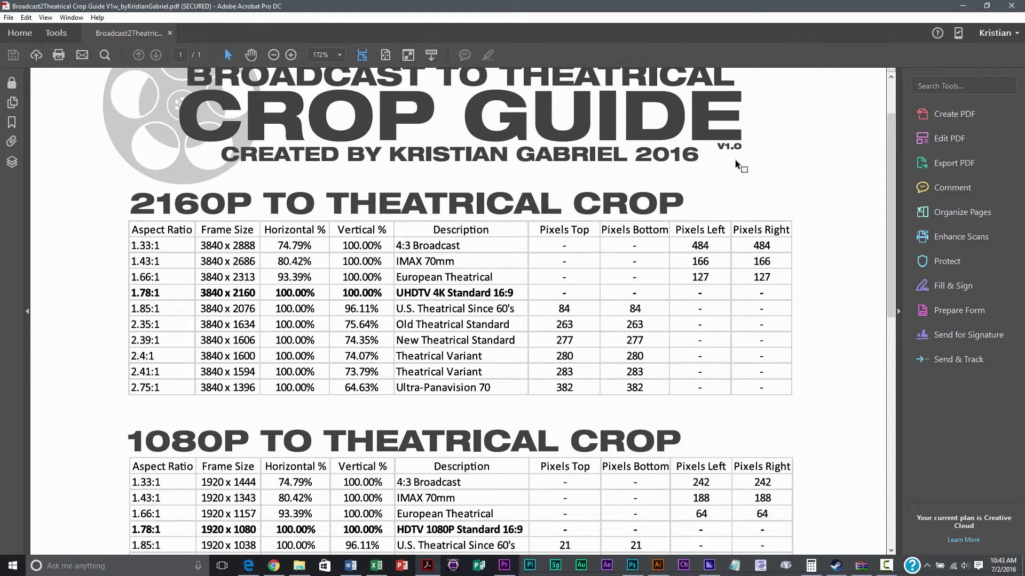
pyautogui.scroll(3, 735, 159)
pyautogui.scroll(-5, 421, 260)
pyautogui.scroll(-8, 421, 260)
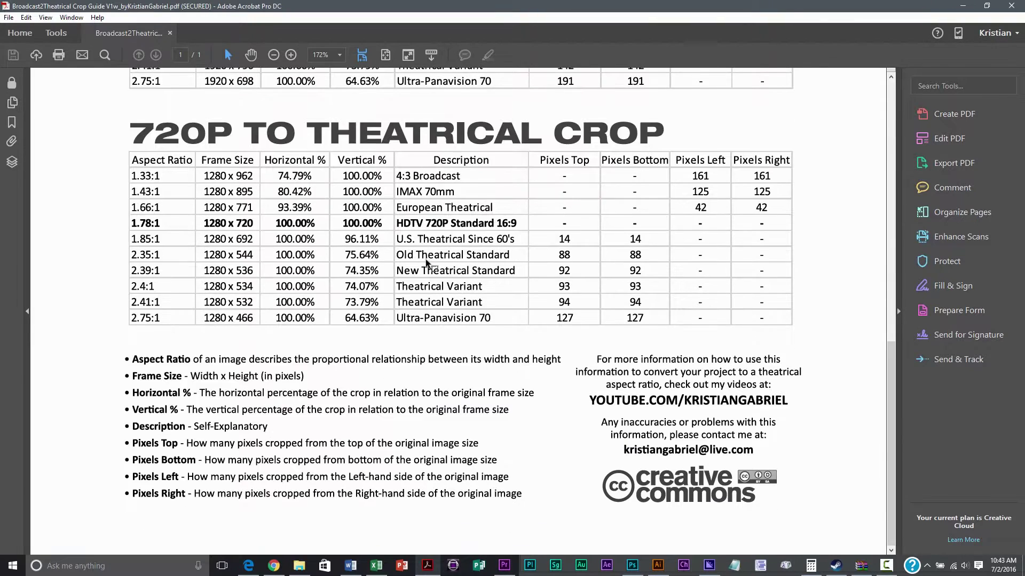
pyautogui.scroll(2, 425, 260)
pyautogui.scroll(-3, 426, 259)
pyautogui.scroll(7, 427, 259)
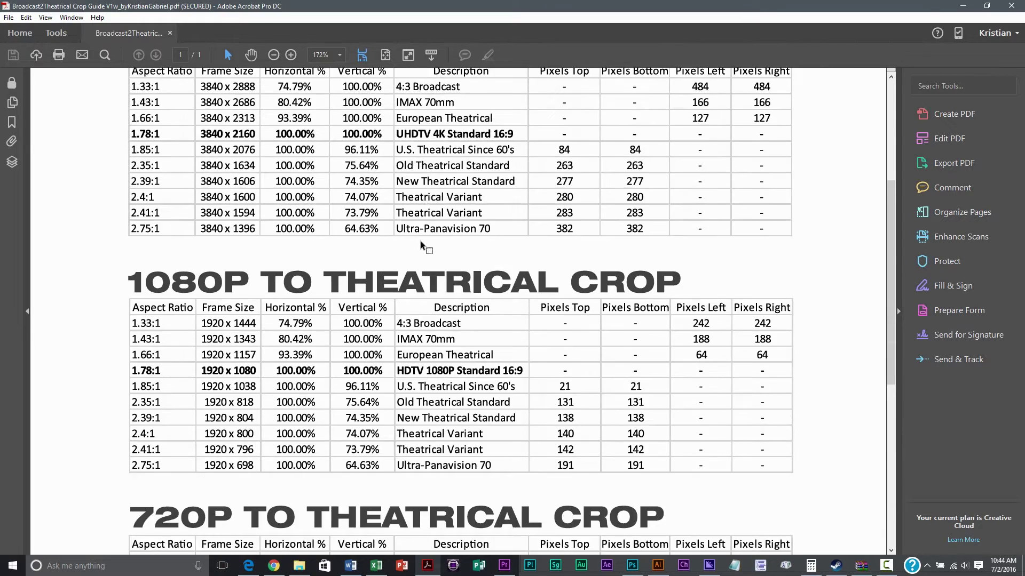
pyautogui.scroll(4, 421, 246)
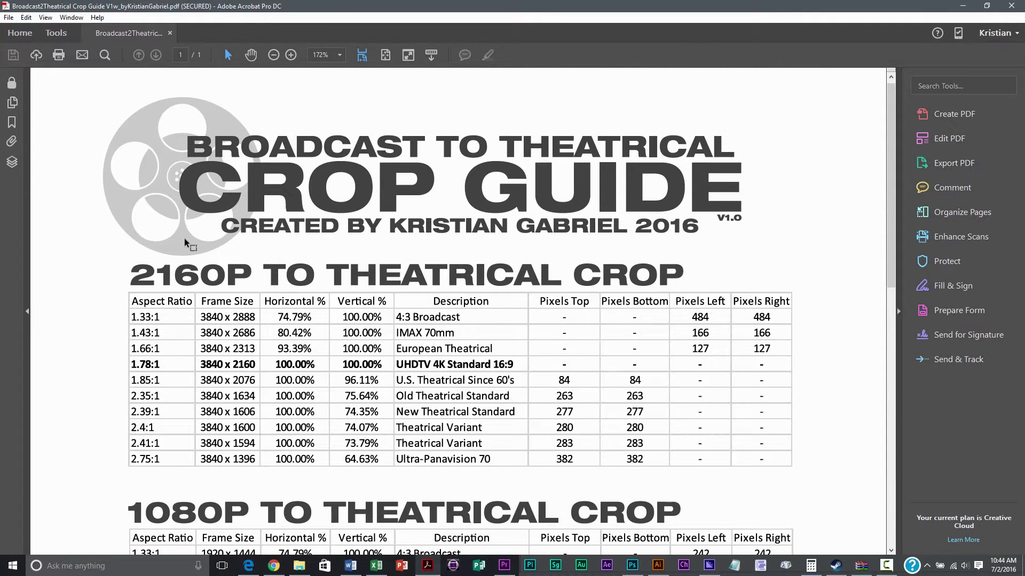
# Review the crop guide's aspect ratio, frame size and pixel crop columns in each table, plus the column definitions beneath them
pyautogui.scroll(-1, 185, 242)
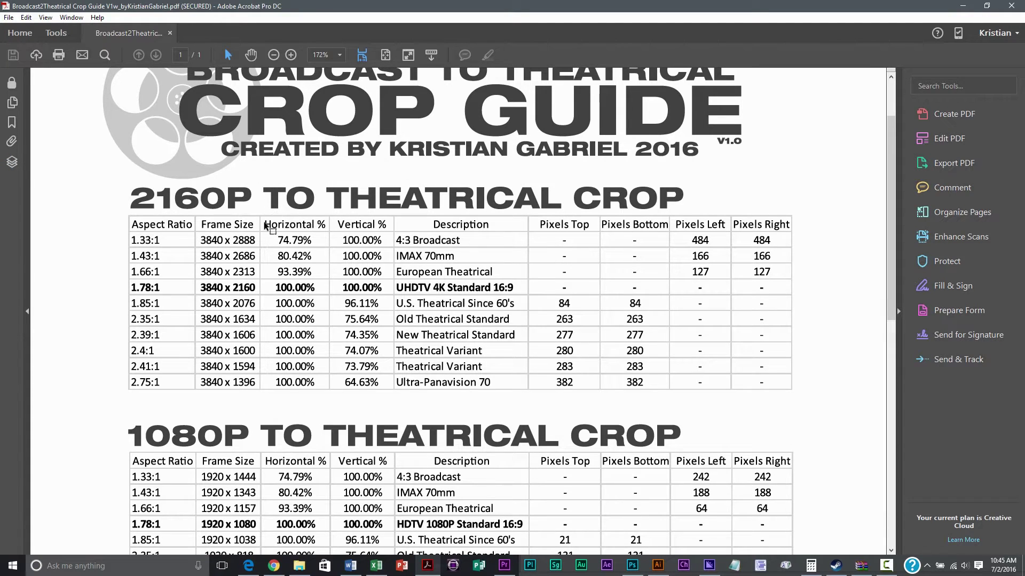
pyautogui.scroll(-8, 235, 320)
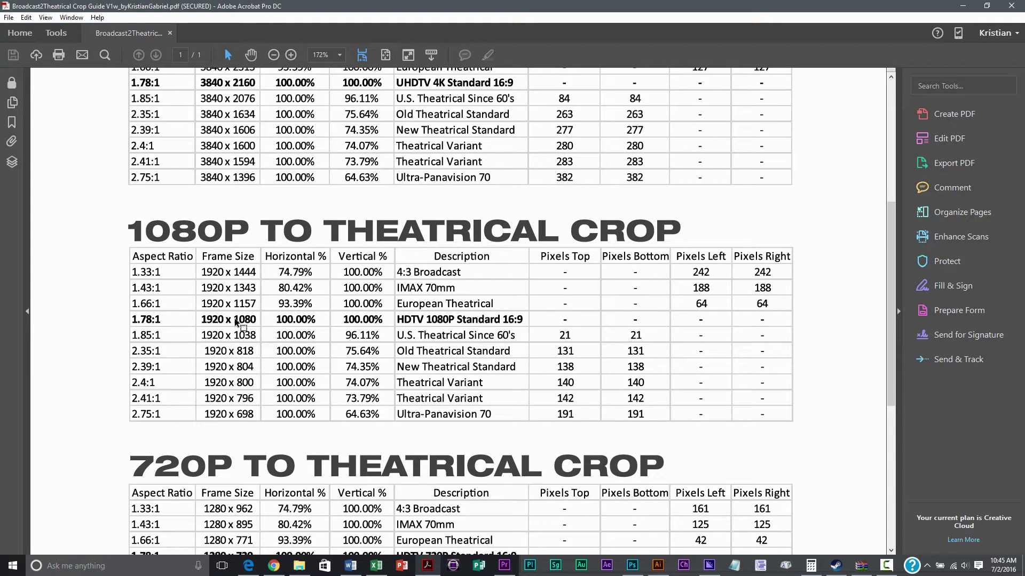
pyautogui.scroll(3, 235, 321)
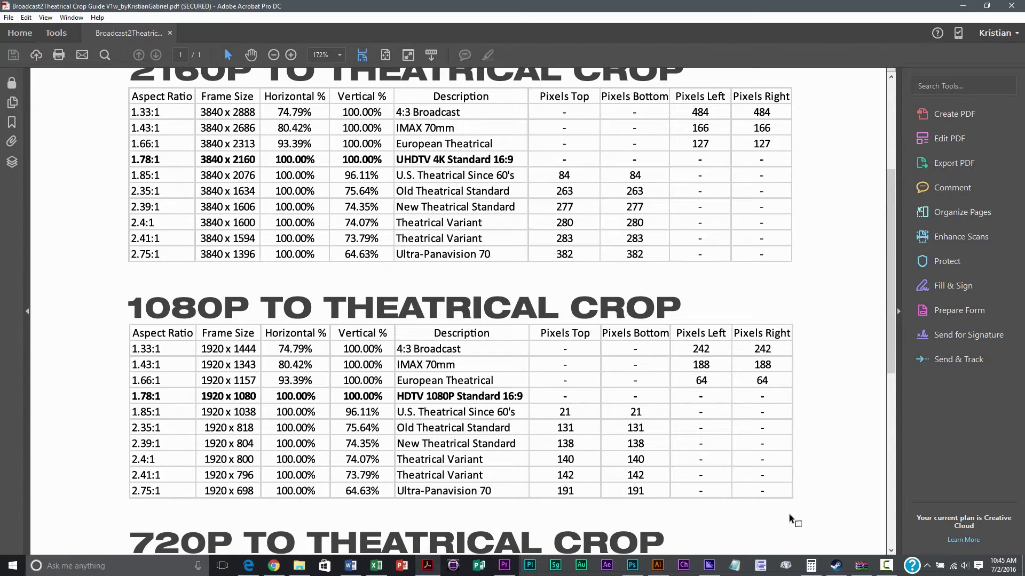
pyautogui.scroll(-9, 170, 342)
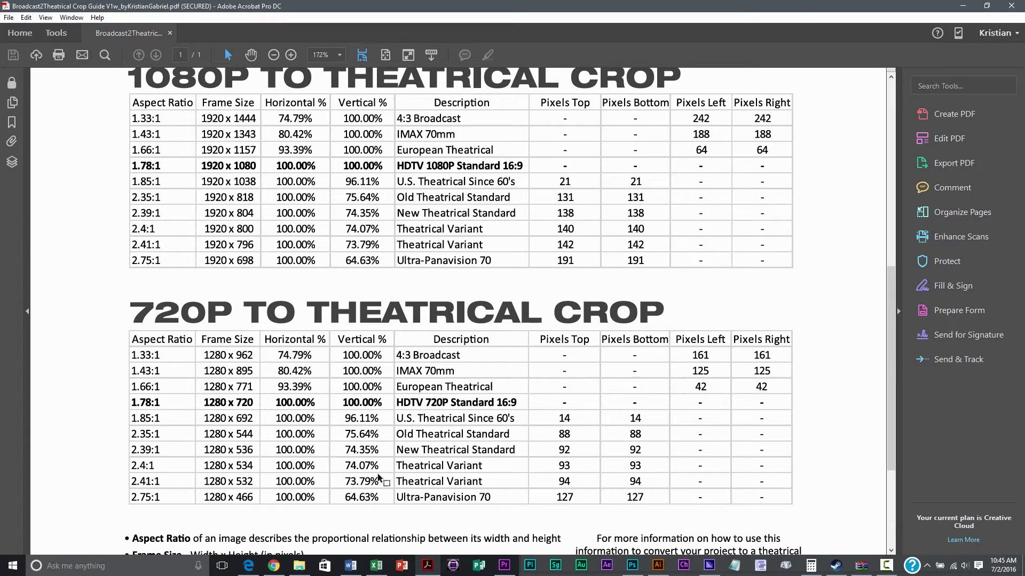
pyautogui.scroll(11, 171, 322)
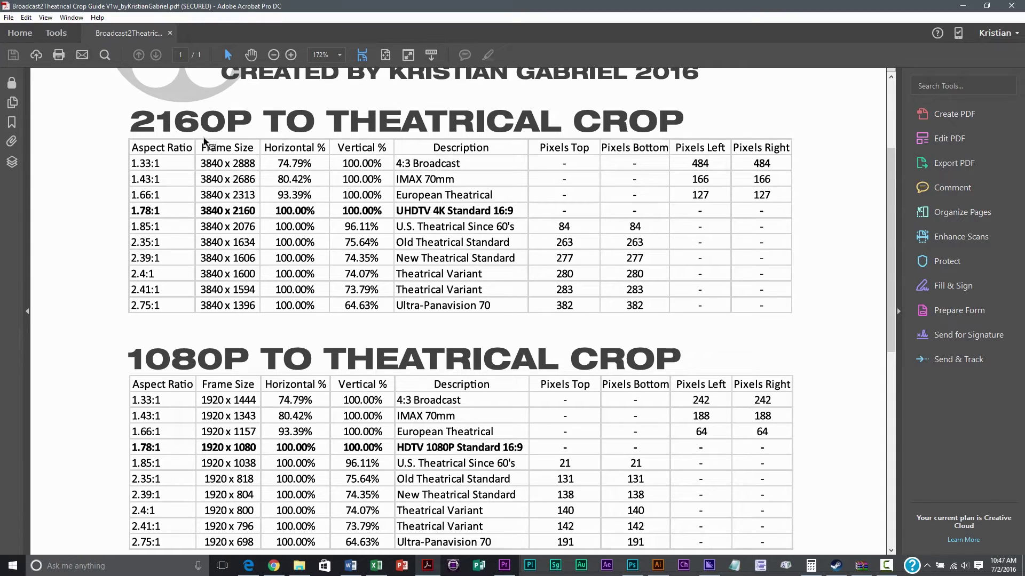
pyautogui.scroll(-10, 243, 304)
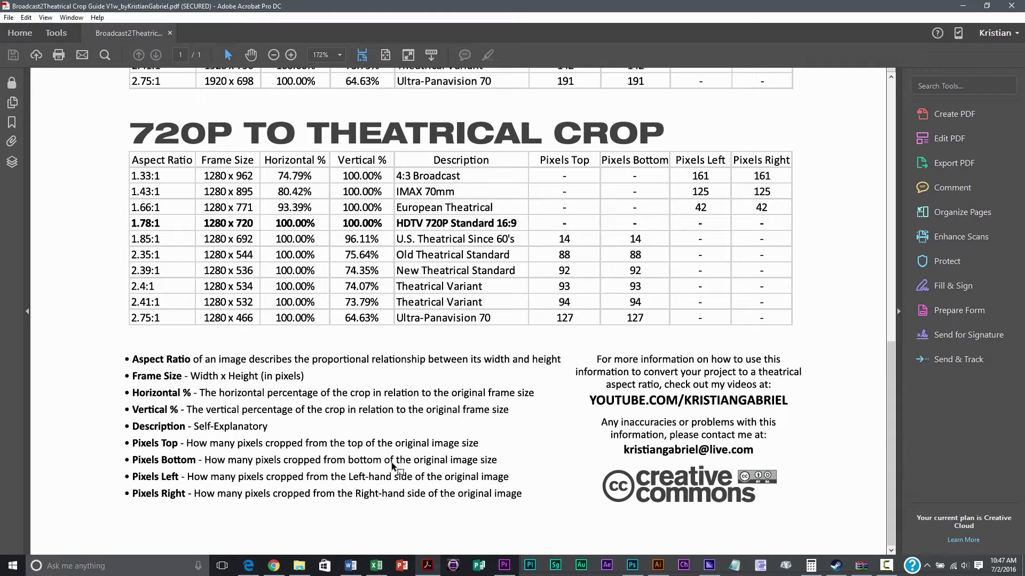
pyautogui.scroll(4, 392, 466)
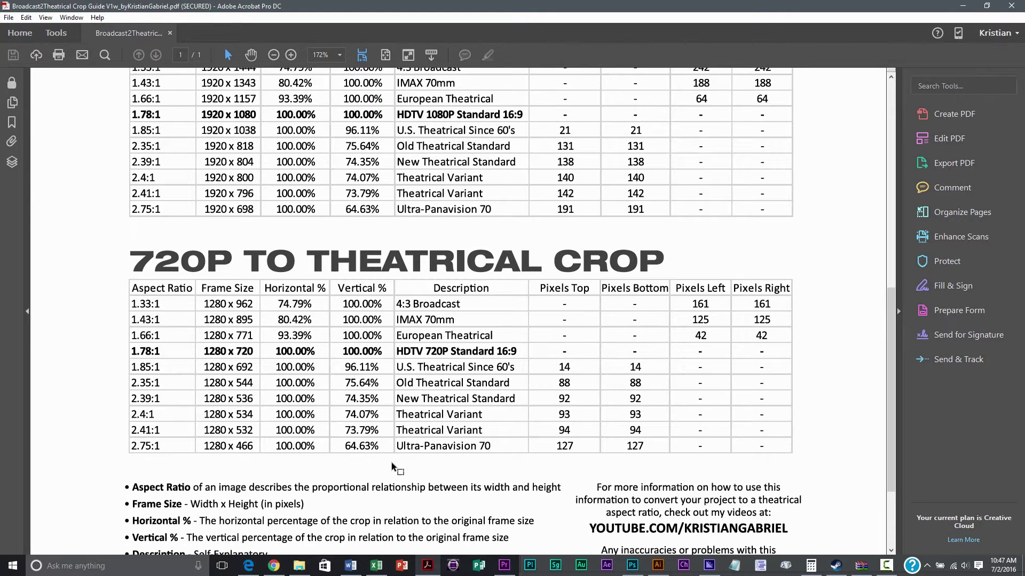
pyautogui.scroll(-3, 391, 465)
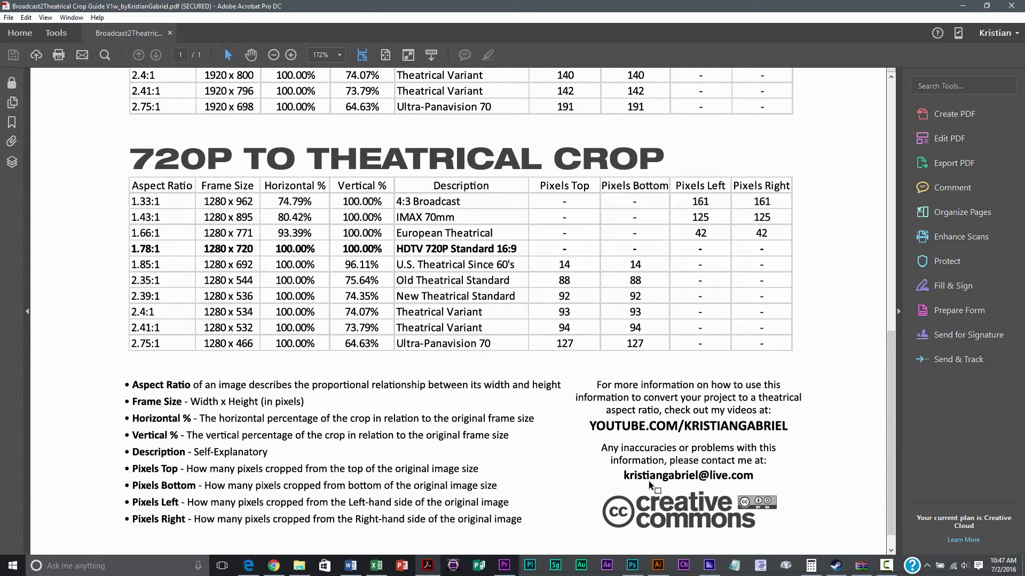
pyautogui.scroll(3, 395, 459)
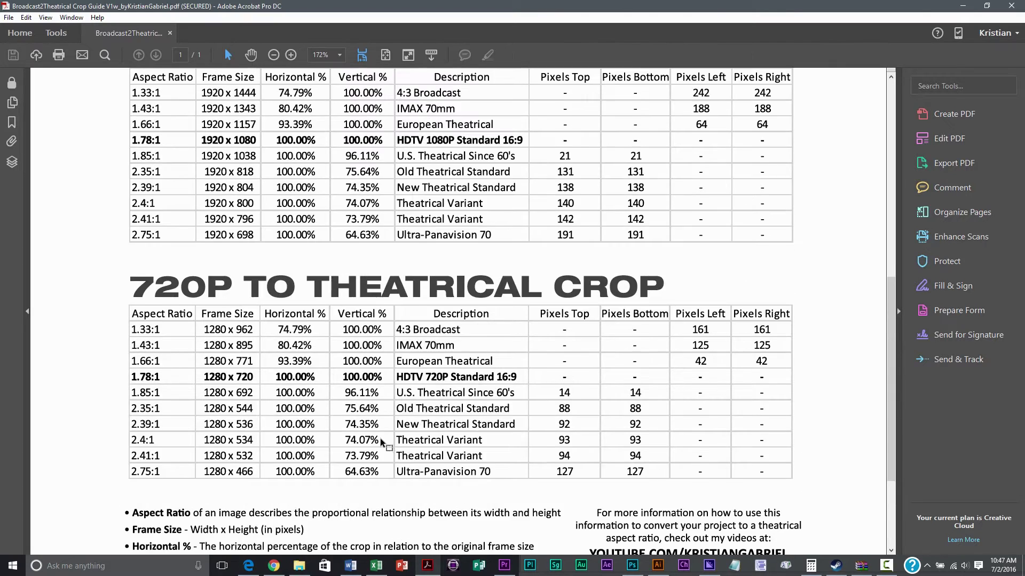
pyautogui.scroll(10, 382, 444)
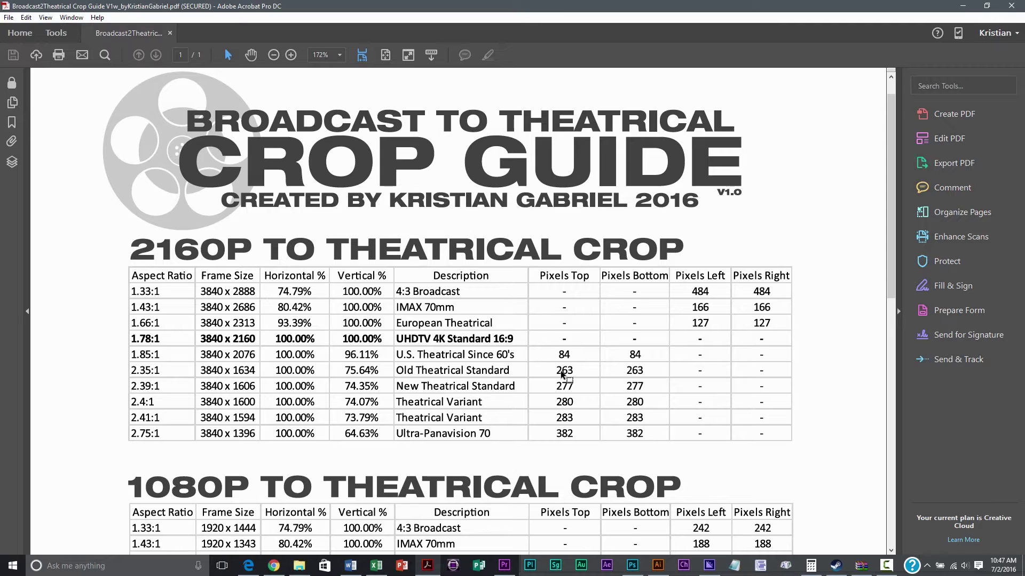
# Switch back to Premiere Pro and move the SuicideSquad sequence's playhead to 00:01:03:02
pyautogui.click(504, 565)
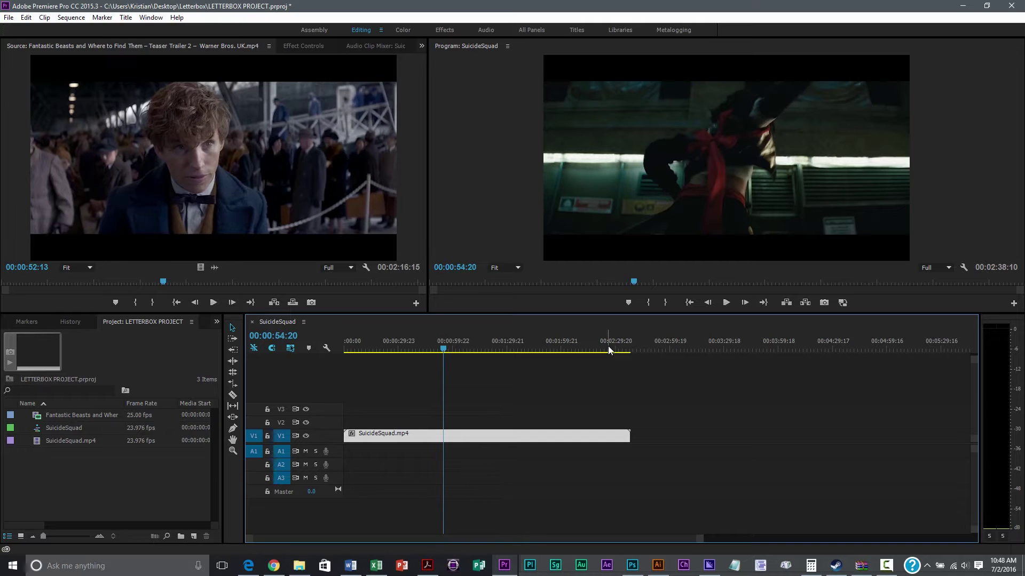
pyautogui.moveTo(513, 339); pyautogui.dragTo(452, 324)
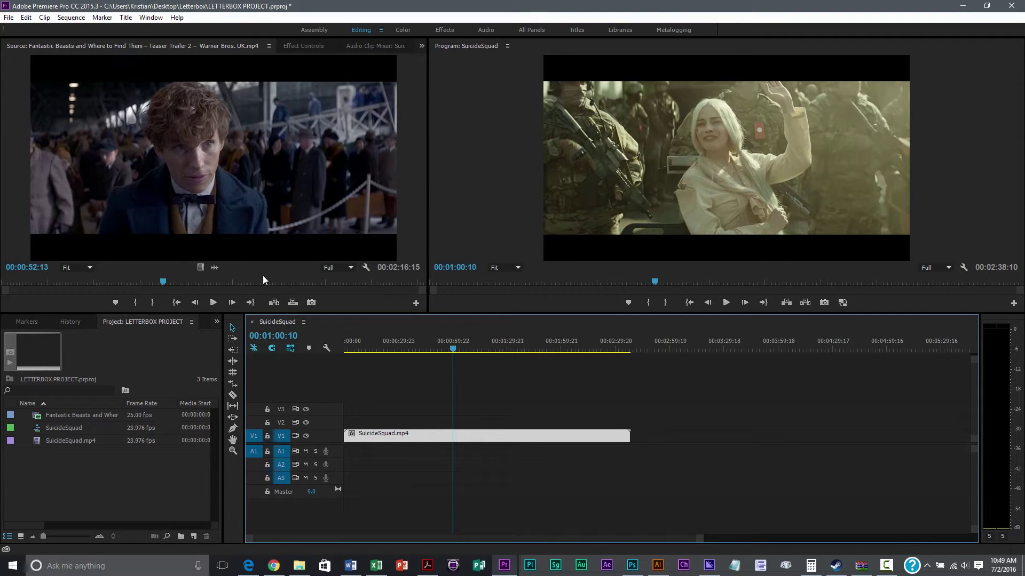
pyautogui.moveTo(443, 332); pyautogui.dragTo(458, 331)
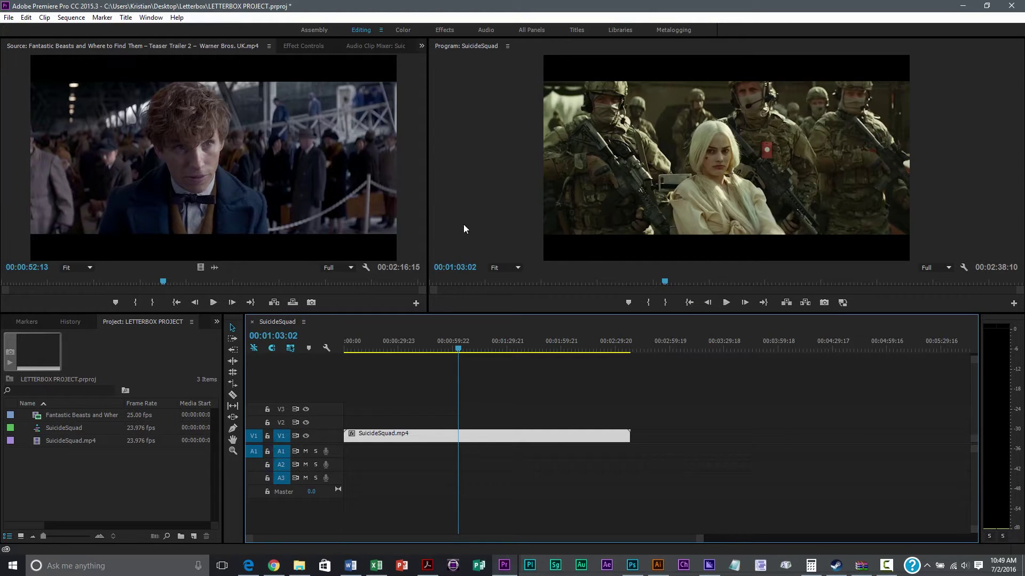
# Check the properties of the SuicideSquad.mp4 source clip in the project
pyautogui.click(56, 440)
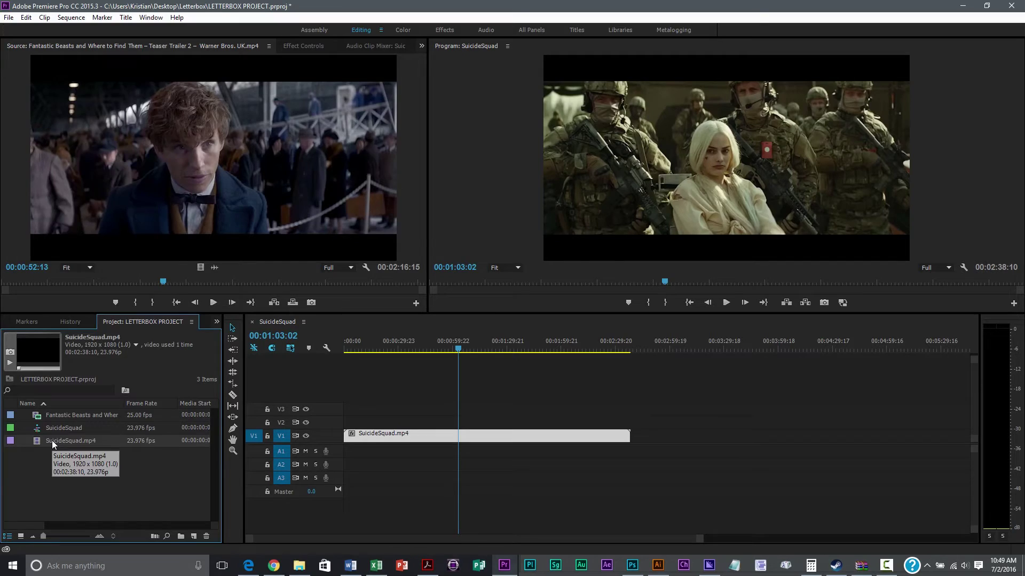
pyautogui.rightClick(52, 440)
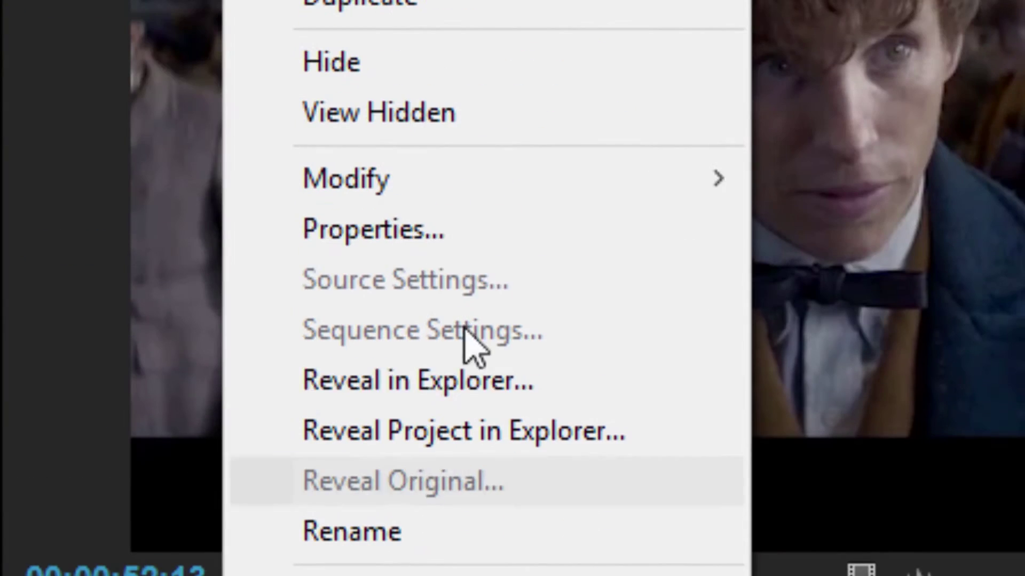
pyautogui.click(496, 241)
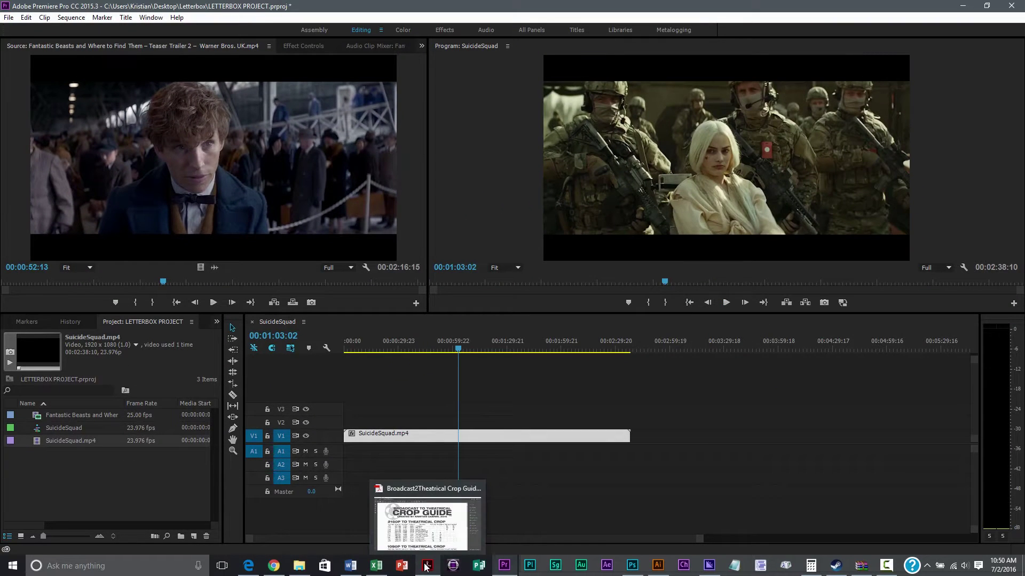
# Return to the crop guide in Acrobat and look up the frame size for 2.39:1 in the 1080p table
pyautogui.click(425, 565)
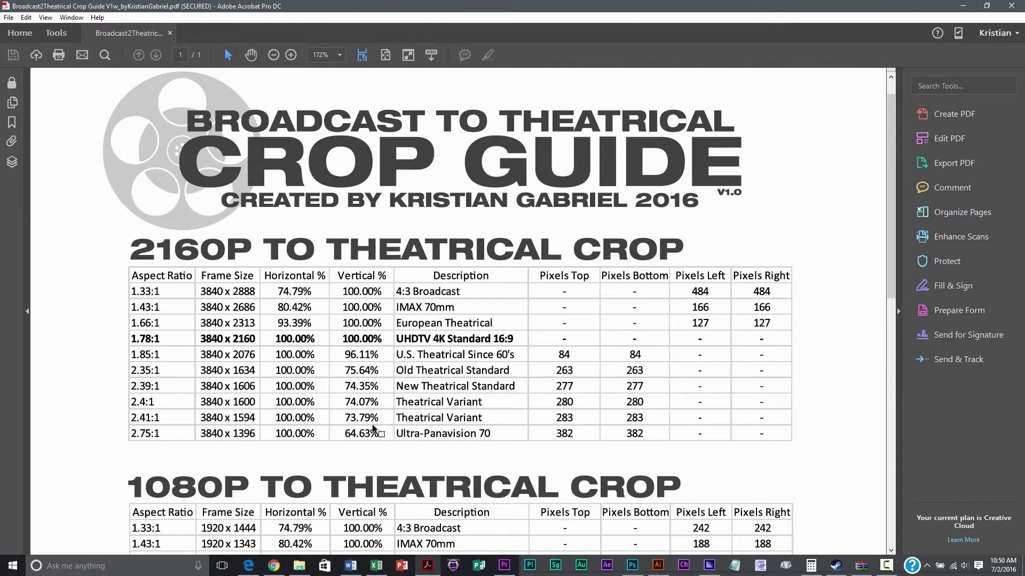
pyautogui.scroll(-5, 373, 429)
pyautogui.scroll(-8, 144, 340)
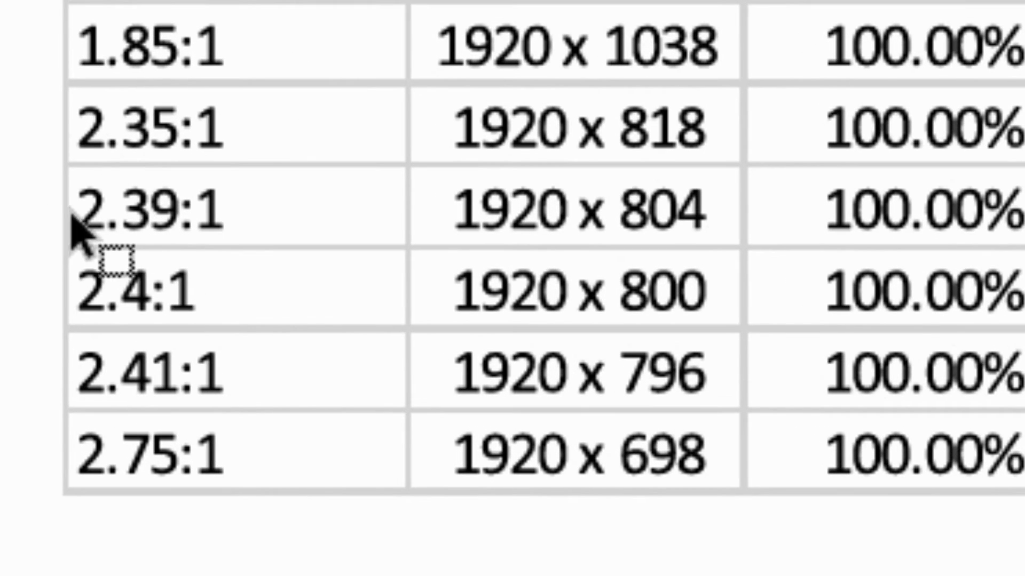
pyautogui.moveTo(72, 219); pyautogui.dragTo(506, 230)
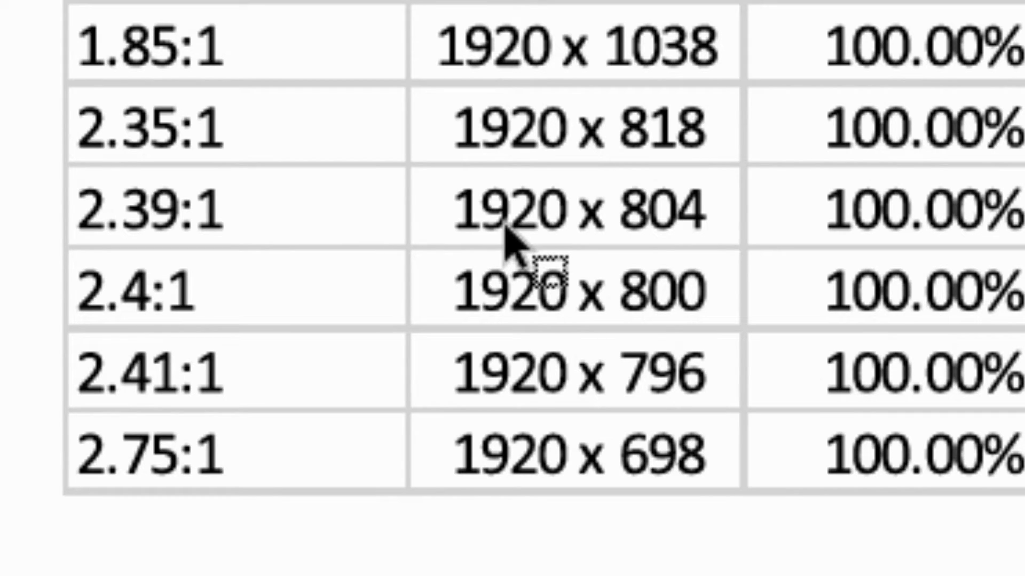
pyautogui.moveTo(506, 229); pyautogui.dragTo(686, 228)
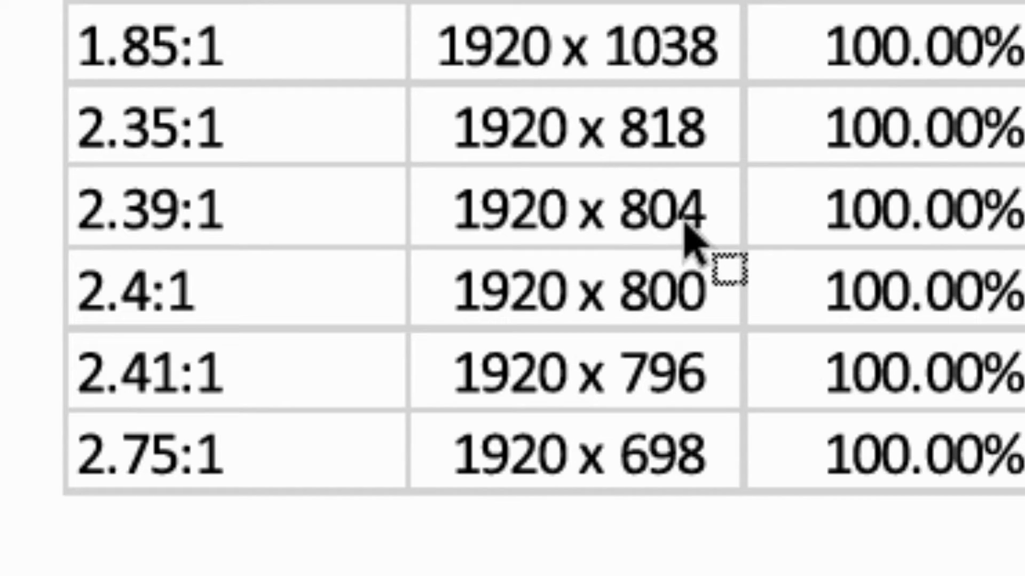
pyautogui.moveTo(686, 229); pyautogui.dragTo(502, 570)
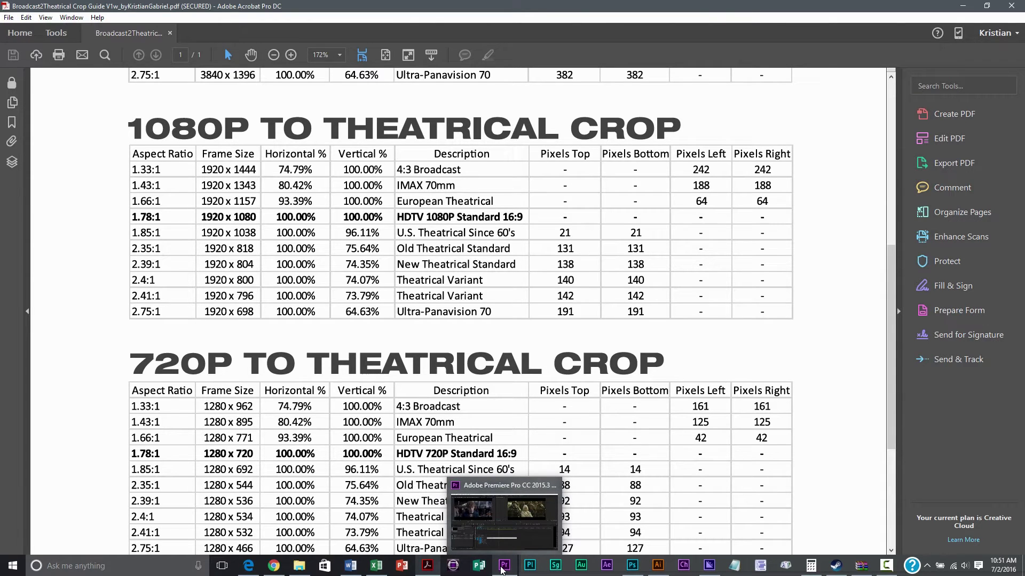
# Switch back to Premiere Pro and move the SuicideSquad sequence's playhead to 00:01:05:17
pyautogui.click(503, 567)
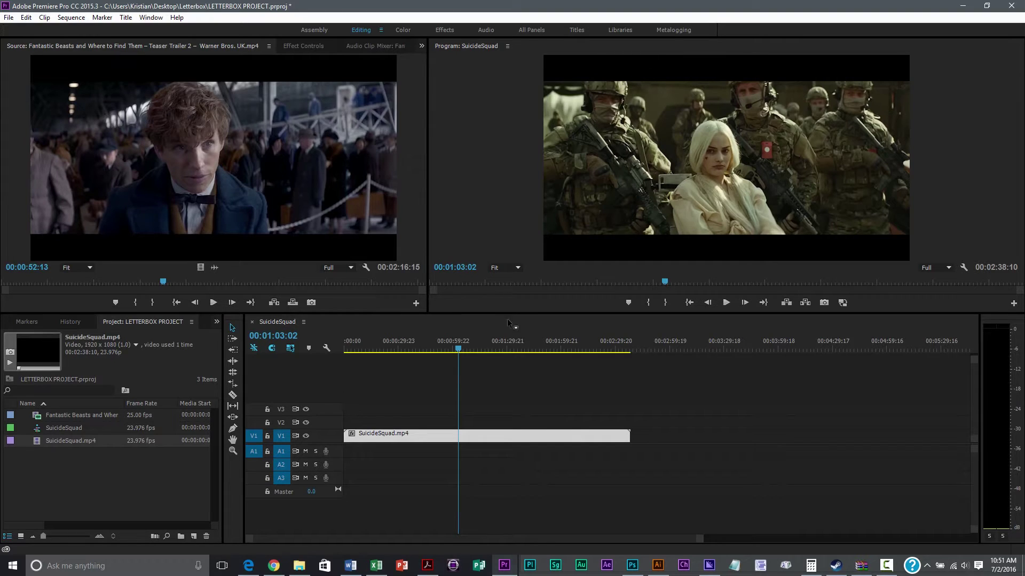
pyautogui.moveTo(463, 350); pyautogui.dragTo(466, 346)
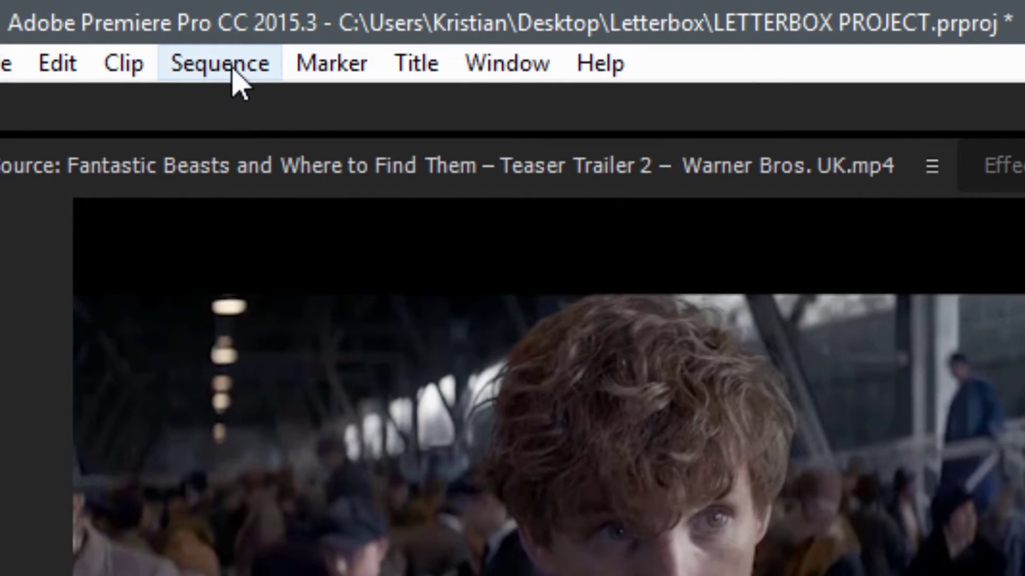
# Open the SuicideSquad sequence's settings and change its editing mode from the camera preset to Custom
pyautogui.click(210, 62)
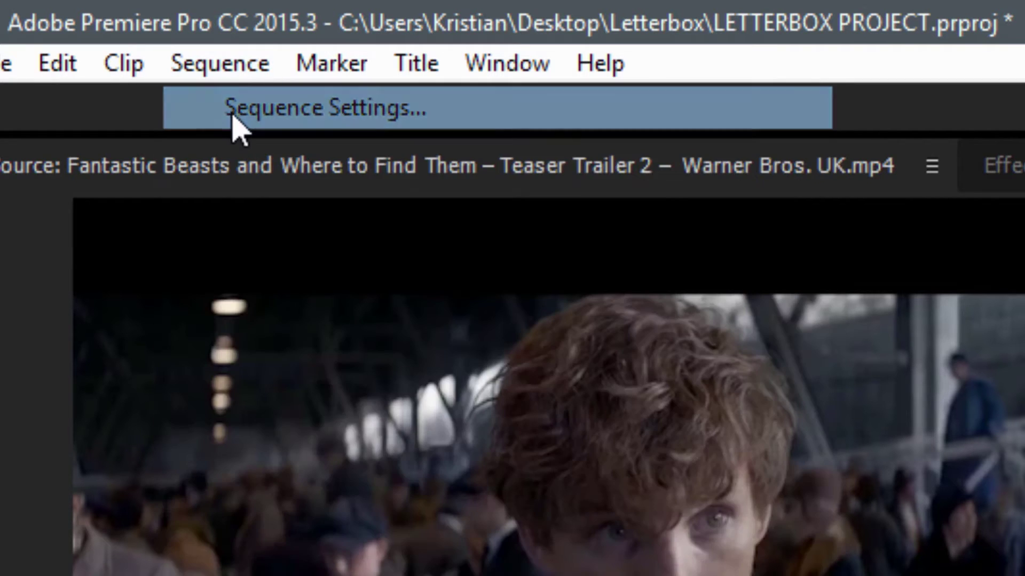
pyautogui.click(235, 115)
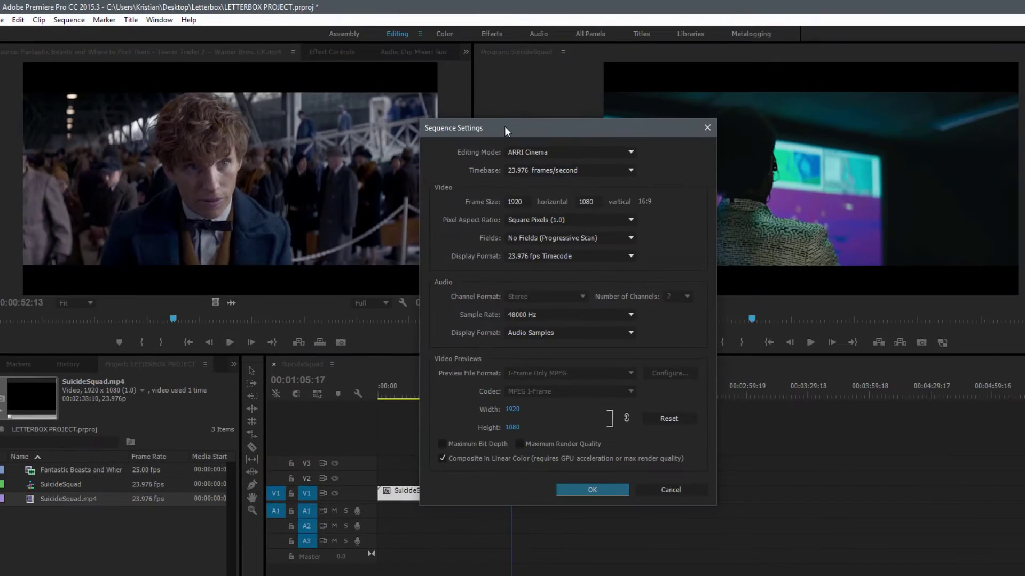
pyautogui.moveTo(504, 126); pyautogui.dragTo(389, 88)
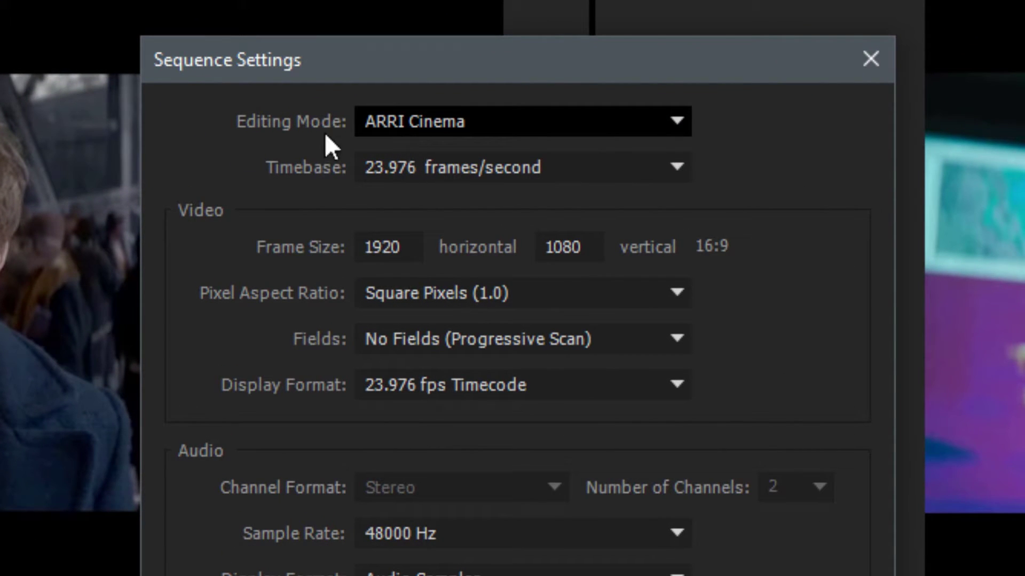
pyautogui.moveTo(536, 74); pyautogui.dragTo(557, 59)
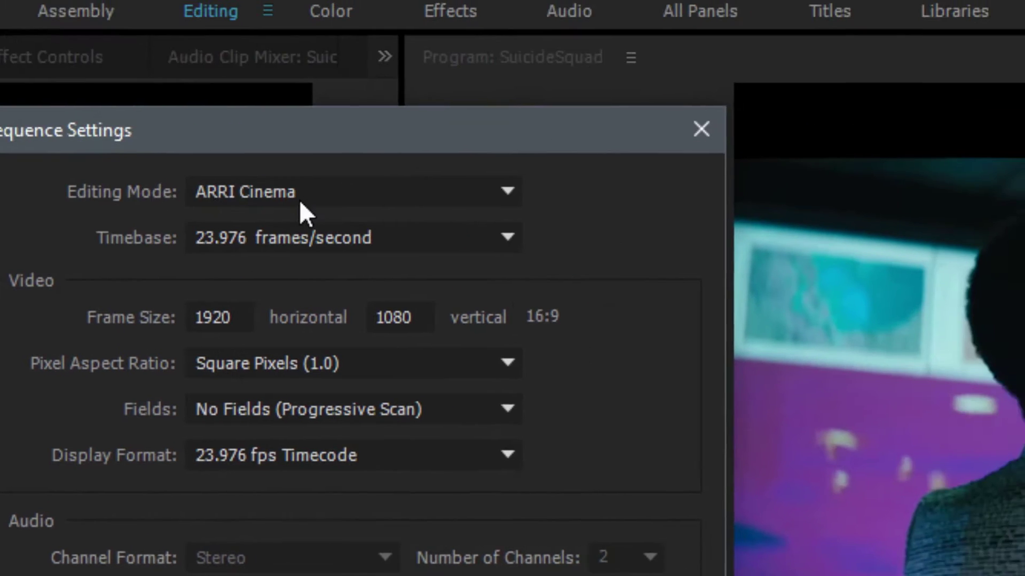
pyautogui.click(421, 114)
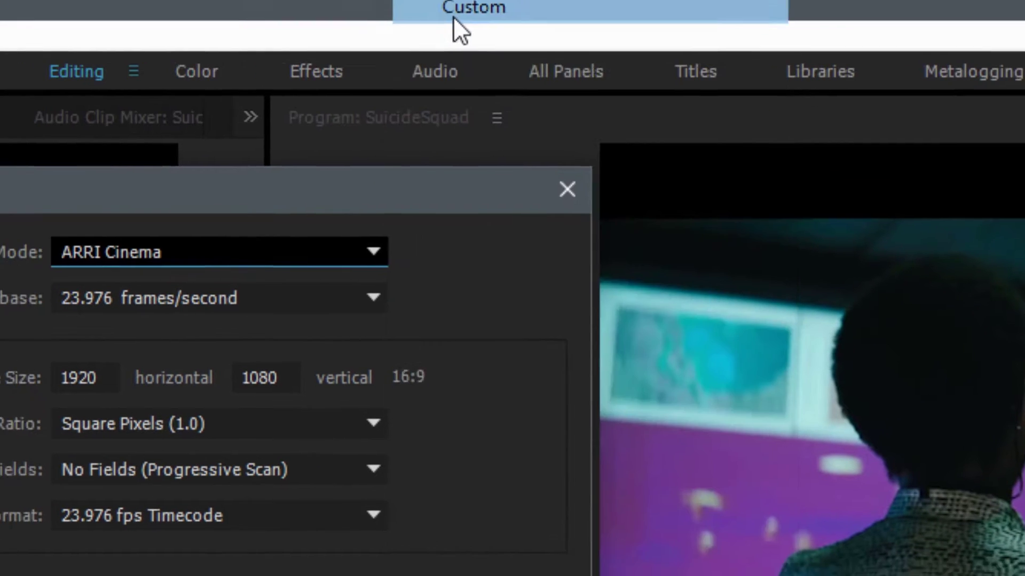
pyautogui.click(427, 21)
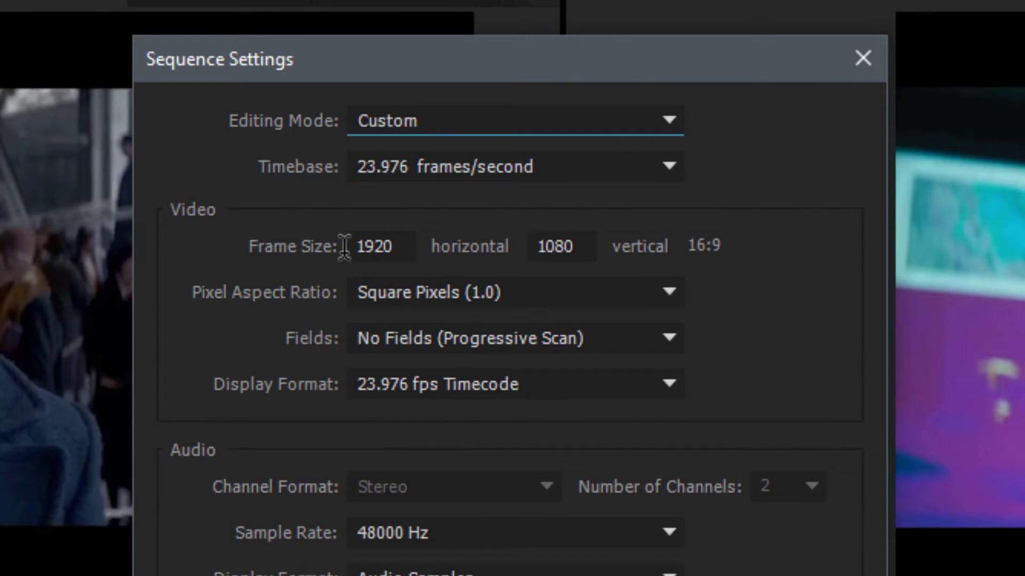
# Set the vertical frame size of the SuicideSquad sequence to 804 pixels
pyautogui.click(400, 244)
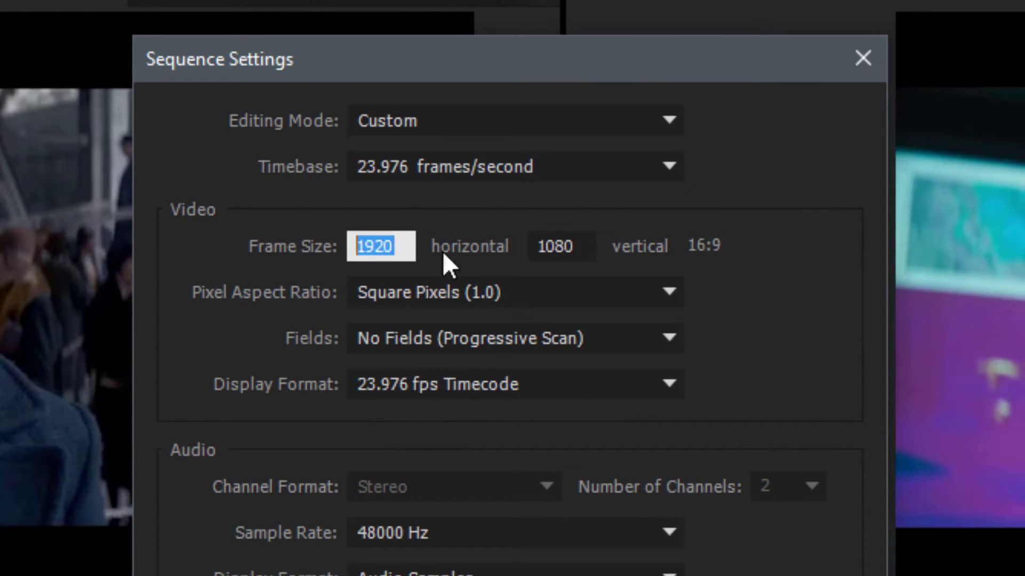
pyautogui.click(557, 237)
pyautogui.click(398, 249)
pyautogui.press('Tab')
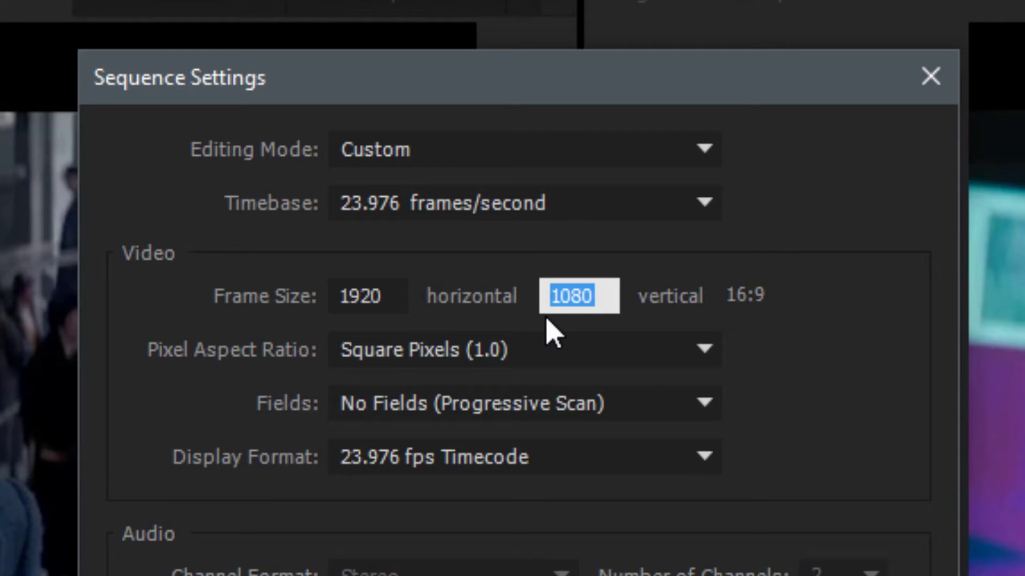
pyautogui.write('804')
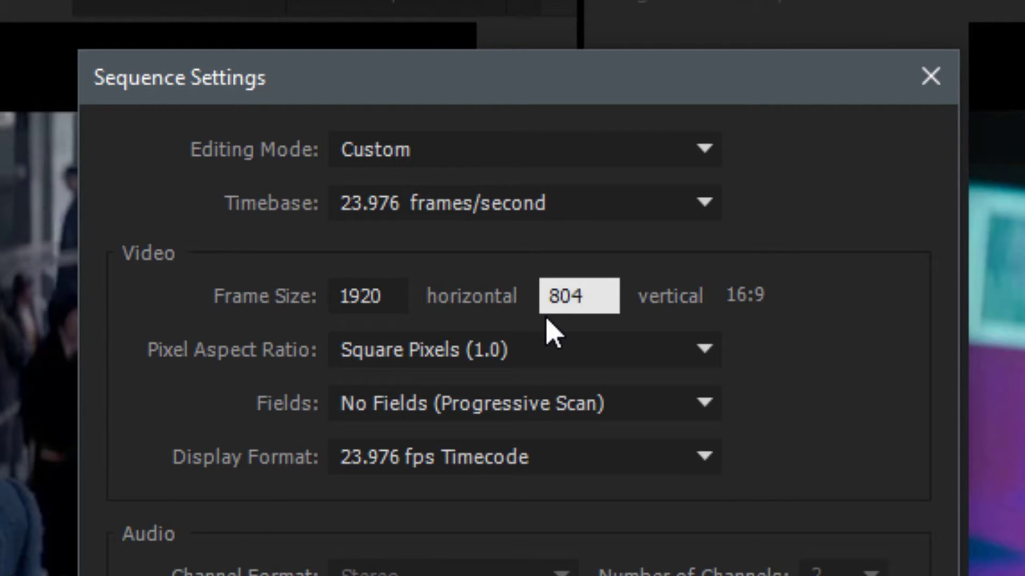
pyautogui.click(642, 272)
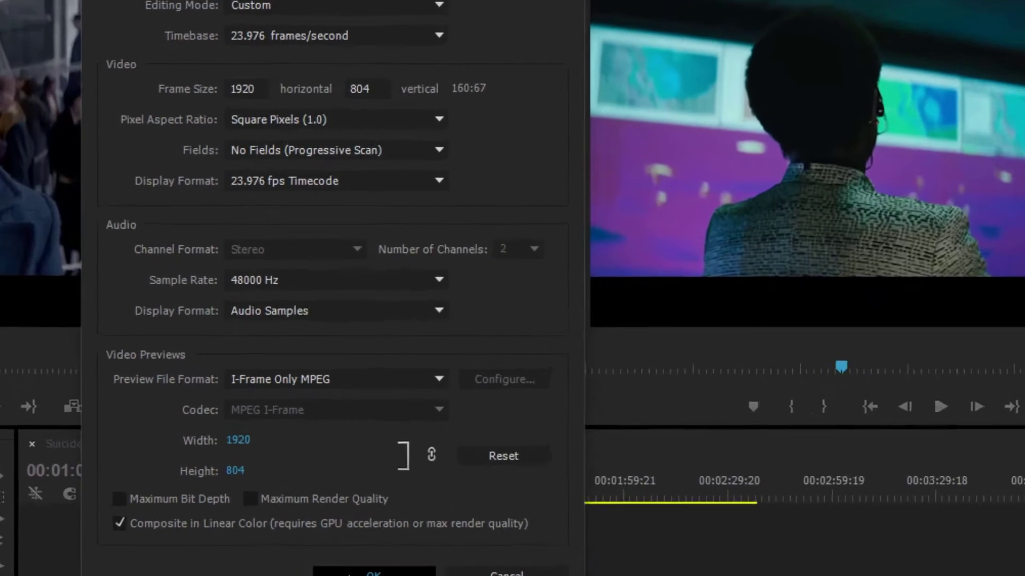
# Enable Maximum Render Quality and apply the sequence settings, accepting the deletion of all preview files
pyautogui.click(255, 498)
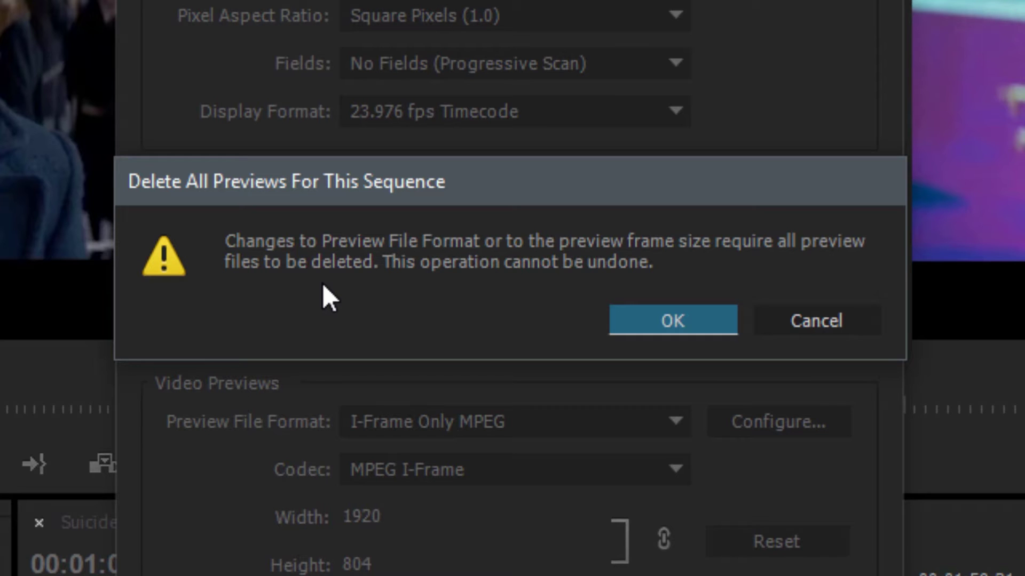
pyautogui.click(618, 319)
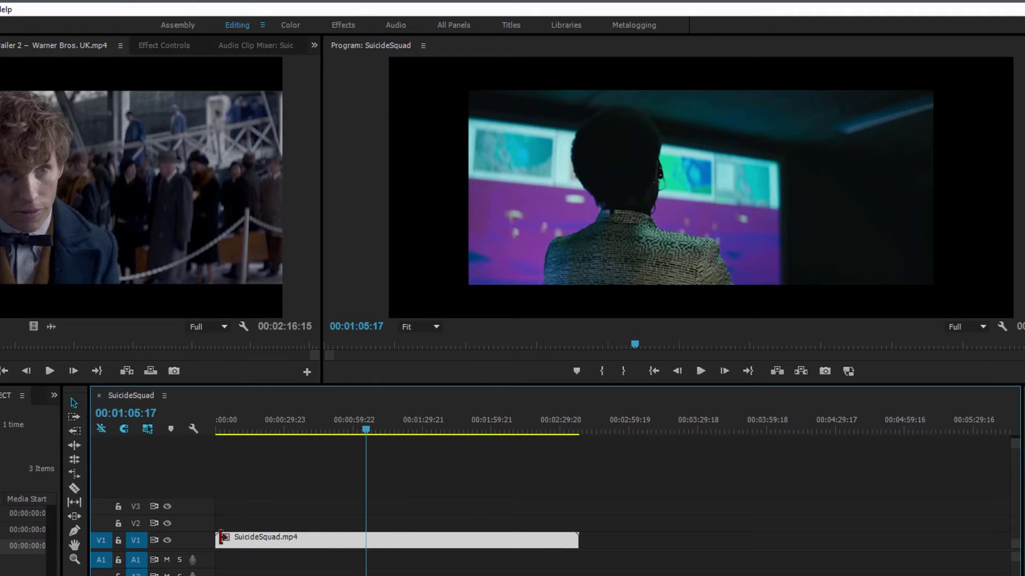
# Turn off Scale to Frame Size for the SuicideSquad.mp4 clip in the timeline
pyautogui.rightClick(335, 537)
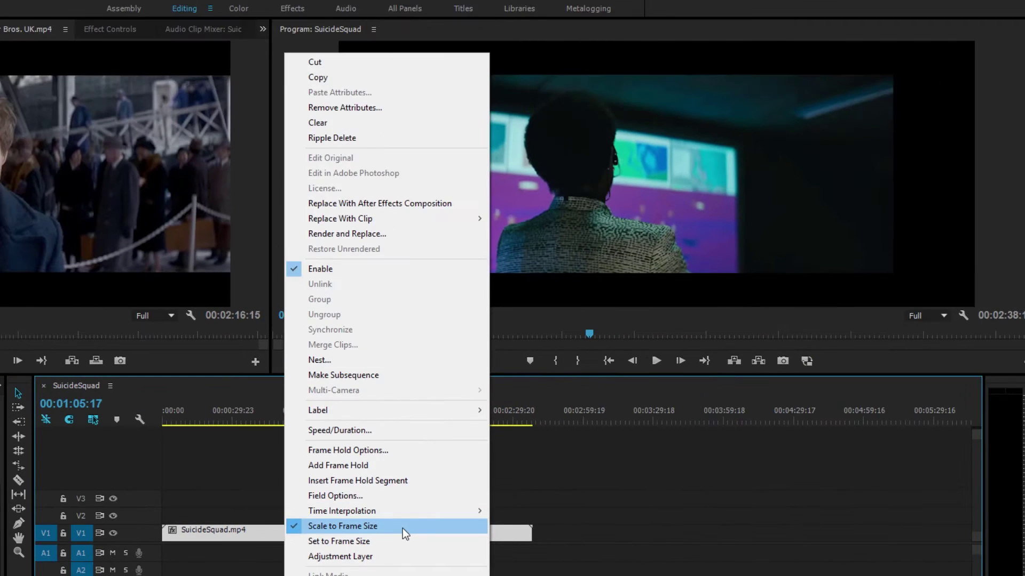
pyautogui.click(619, 269)
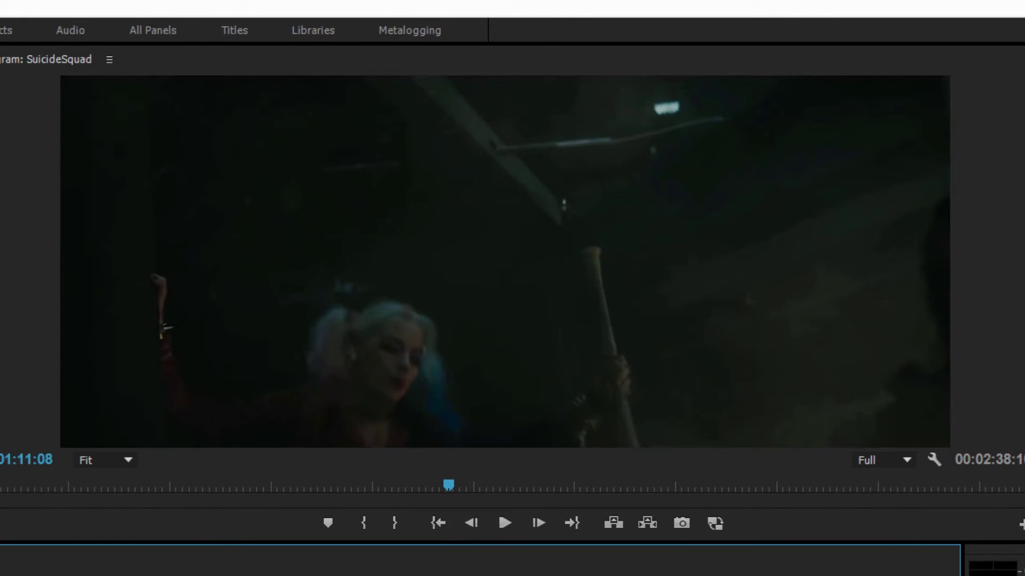
pyautogui.rightClick(196, 573)
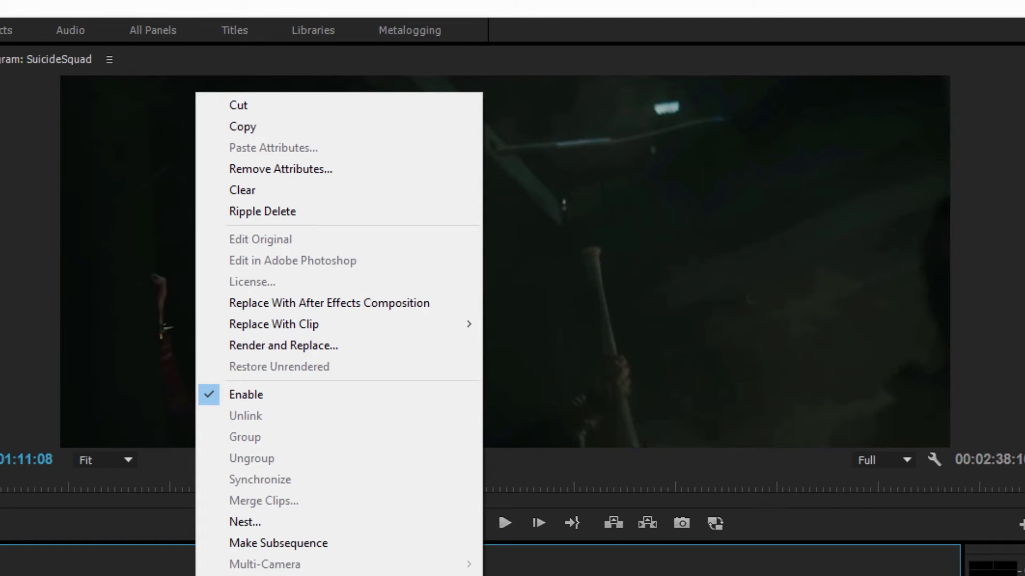
pyautogui.press('Escape')
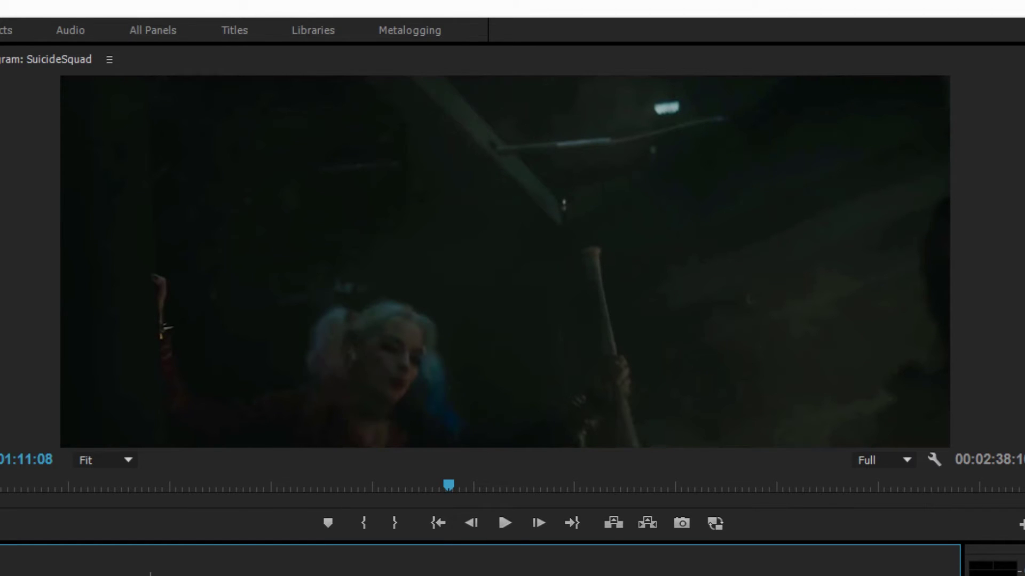
# Shuttle backward and forward through the SuicideSquad sequence to check how the picture fills the new frame
pyautogui.press('j')
pyautogui.press('j')
pyautogui.press('j')
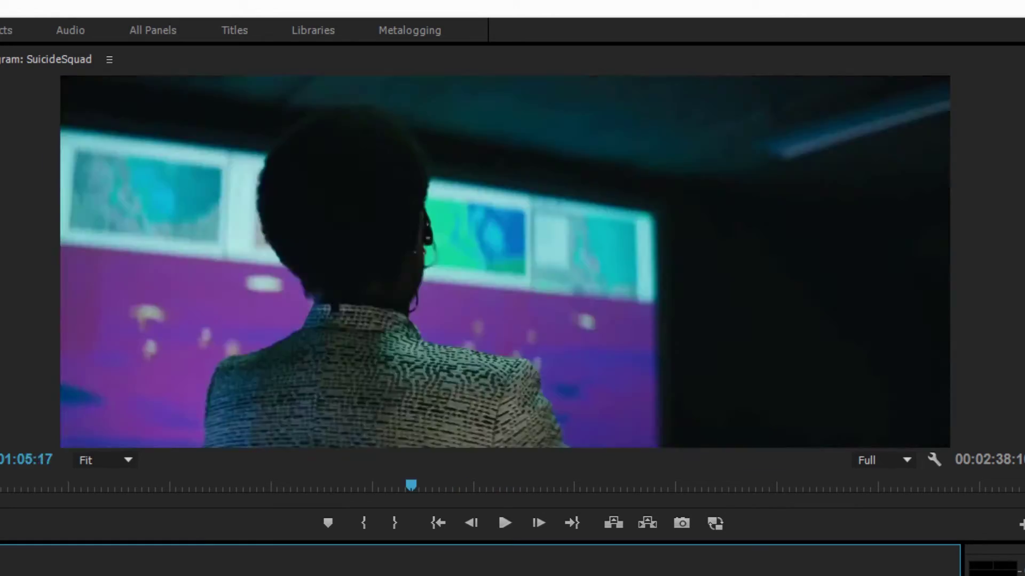
pyautogui.press('l')
pyautogui.press('l')
pyautogui.press('l')
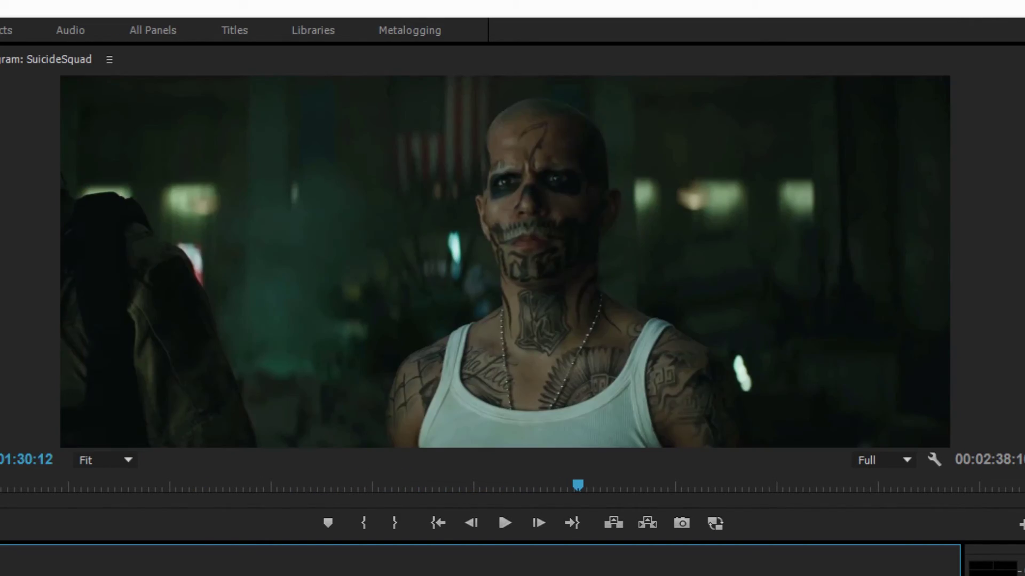
pyautogui.press('j')
pyautogui.press('j')
pyautogui.press('j')
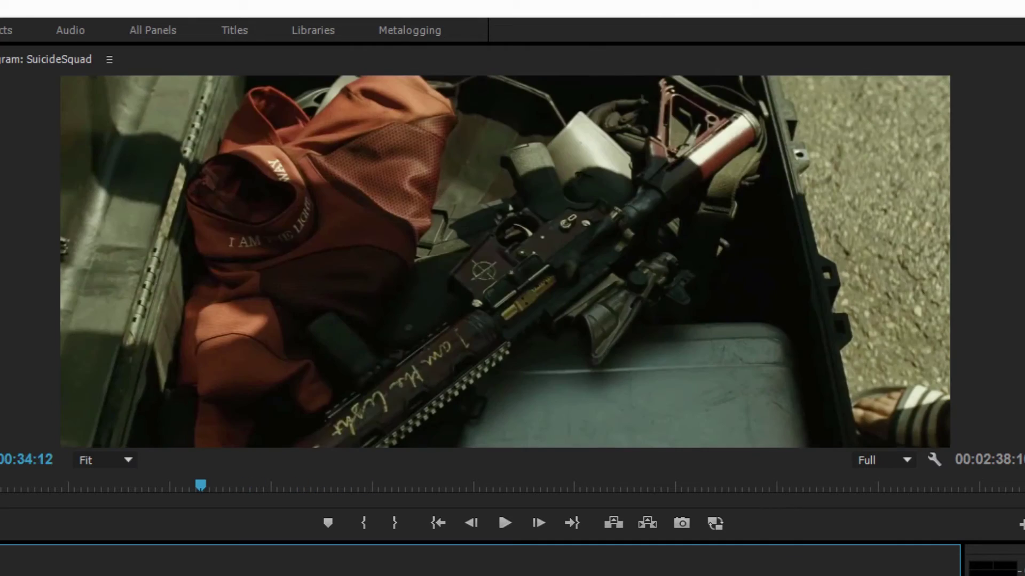
pyautogui.press('l')
pyautogui.press('l')
pyautogui.press('l')
pyautogui.press('j')
pyautogui.press('j')
pyautogui.press('j')
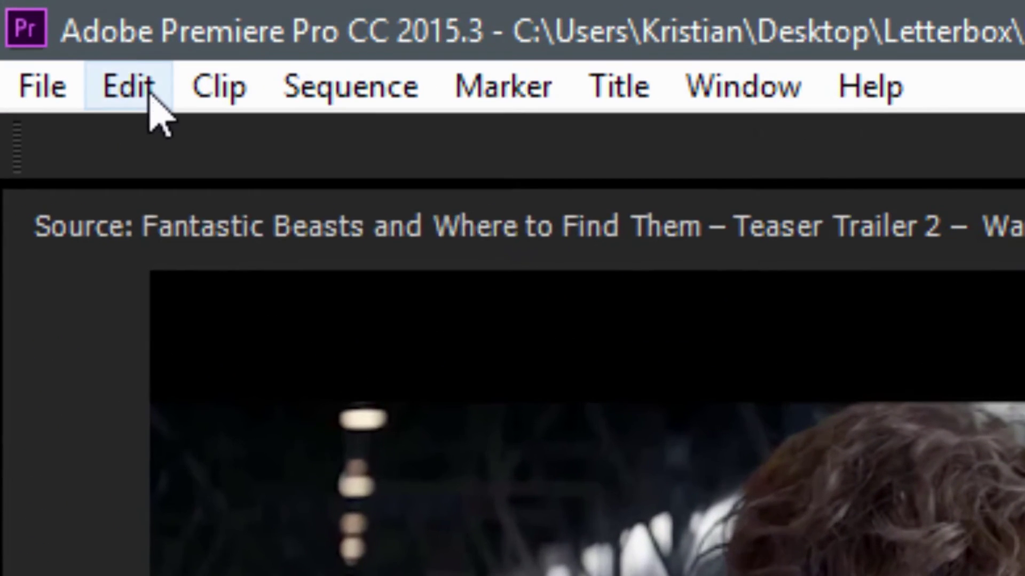
# Turn off Default scale to frame size in the General preferences and apply the change
pyautogui.click(148, 91)
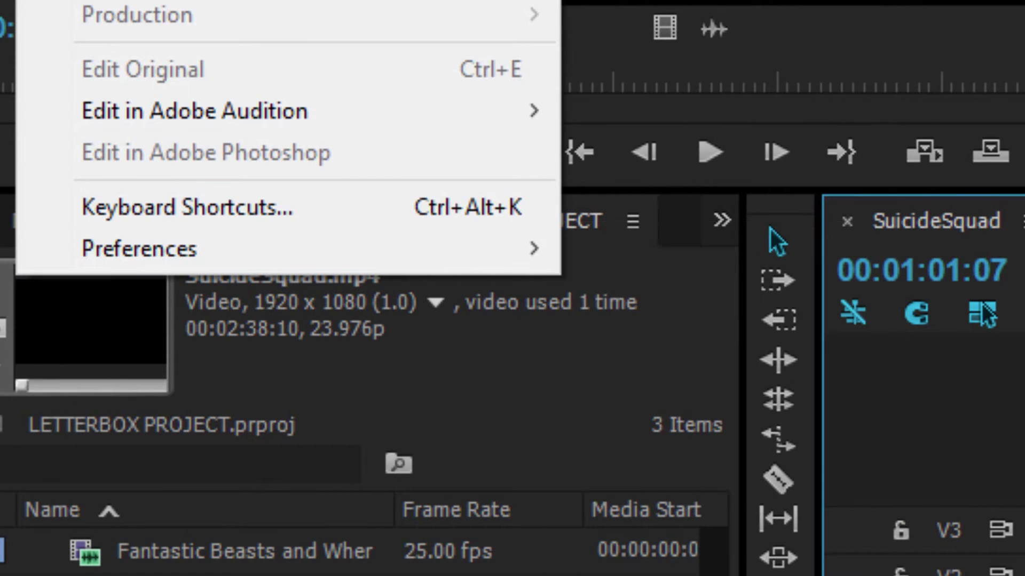
pyautogui.moveTo(214, 261)
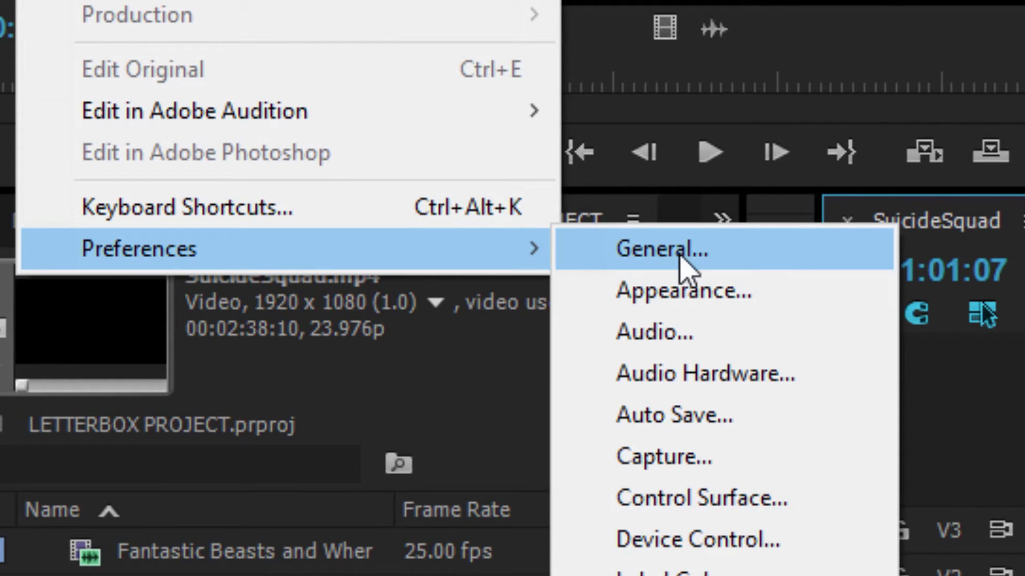
pyautogui.click(681, 259)
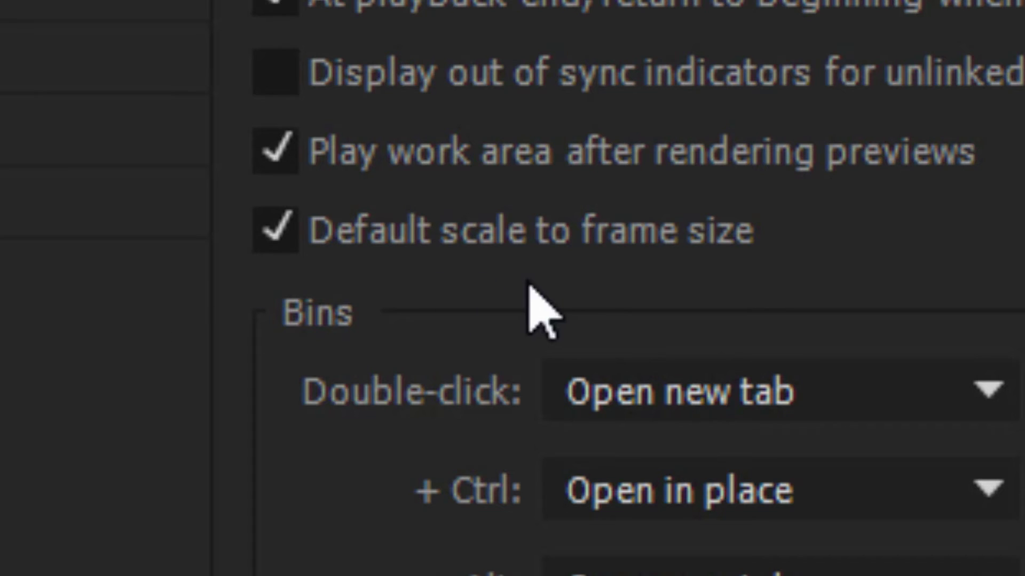
pyautogui.click(267, 243)
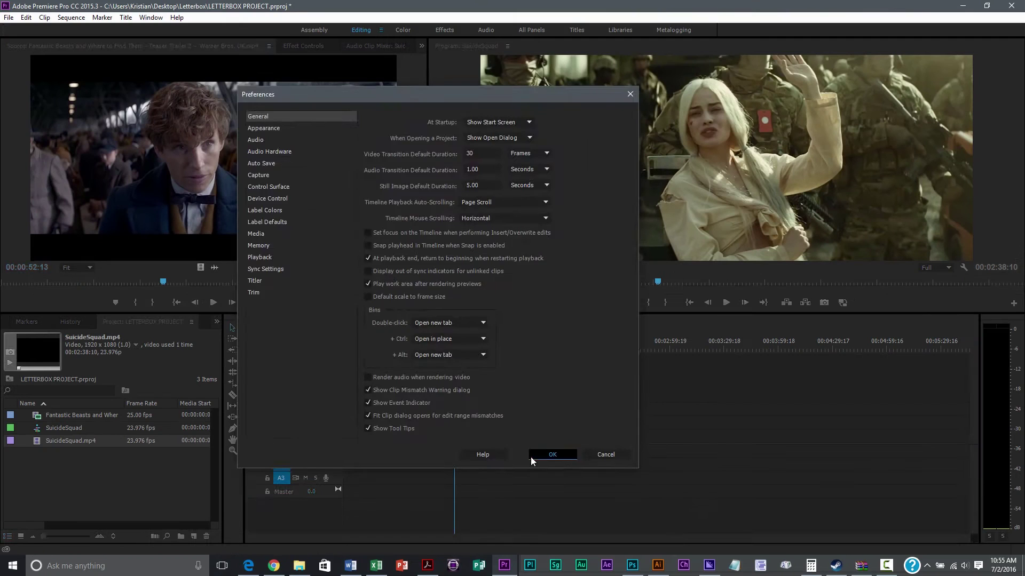
pyautogui.click(530, 456)
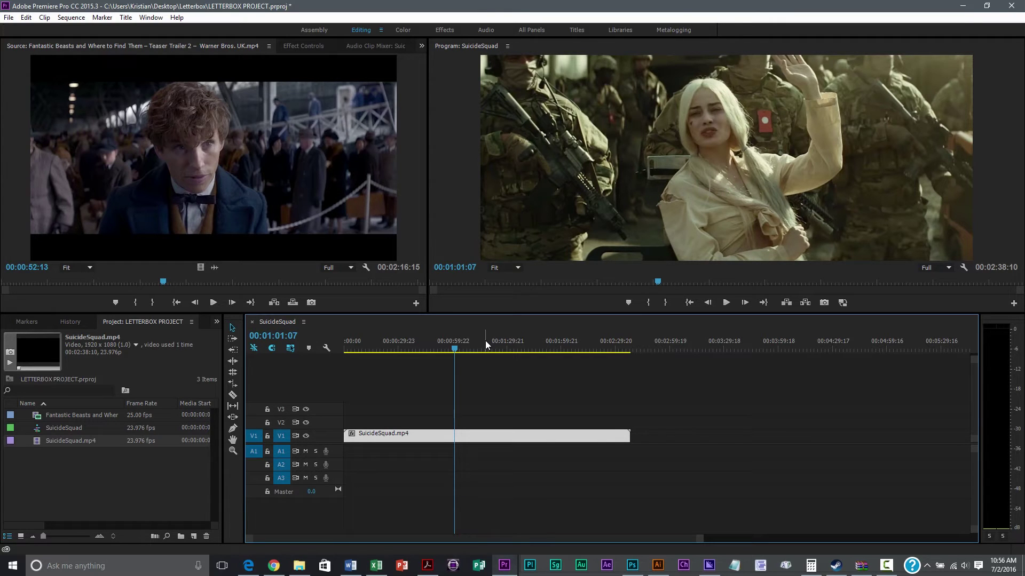
# Move the playhead to 00:01:02:19 and add the Fantastic Beasts trailer directly after SuicideSquad.mp4 on track V1
pyautogui.moveTo(485, 341); pyautogui.dragTo(464, 328)
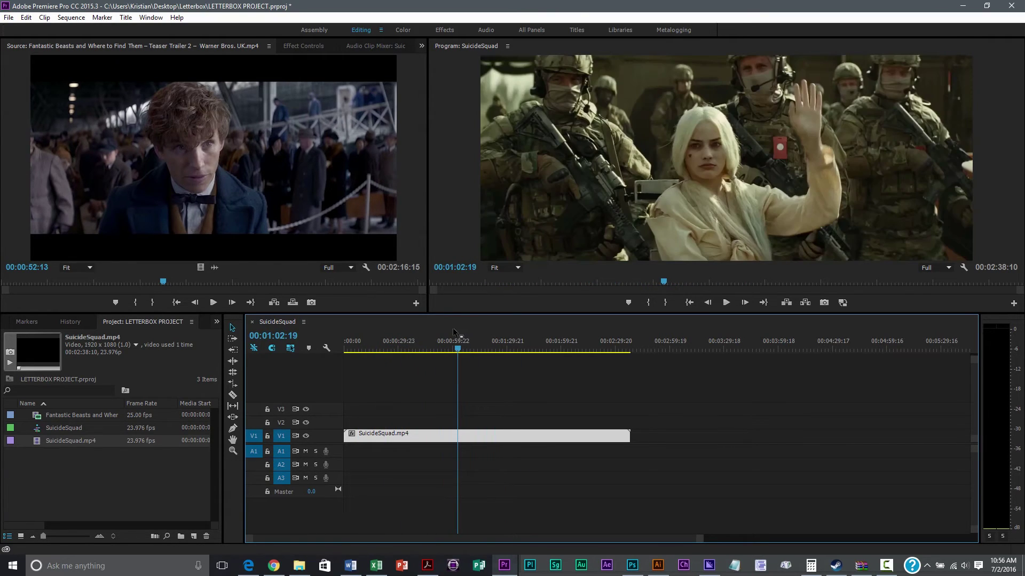
pyautogui.click(43, 418)
pyautogui.moveTo(368, 435); pyautogui.dragTo(632, 439)
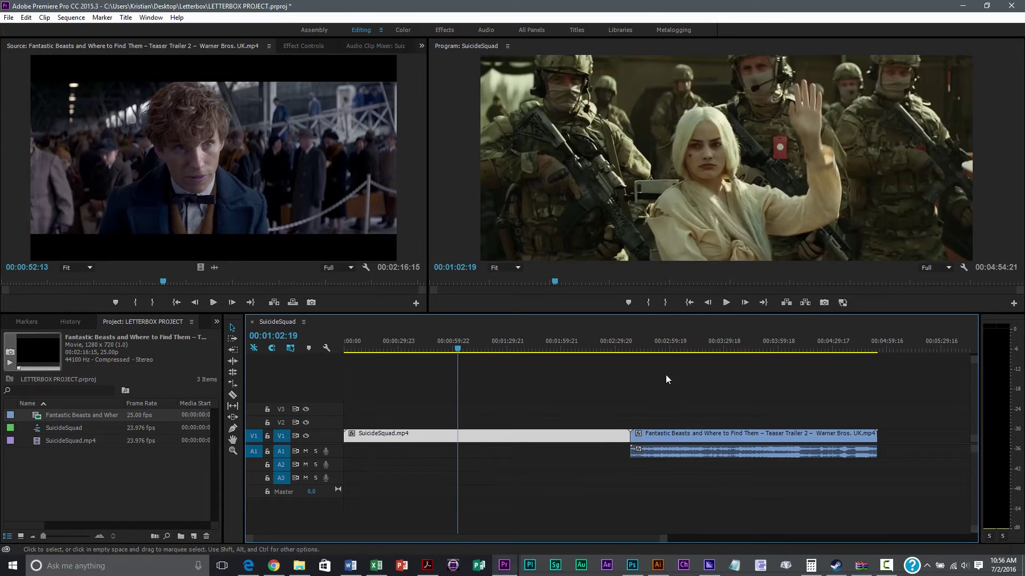
# Move the playhead to 00:03:36:01 and turn on Scale to Frame Size for the Fantastic Beasts clip
pyautogui.moveTo(670, 340); pyautogui.dragTo(735, 332)
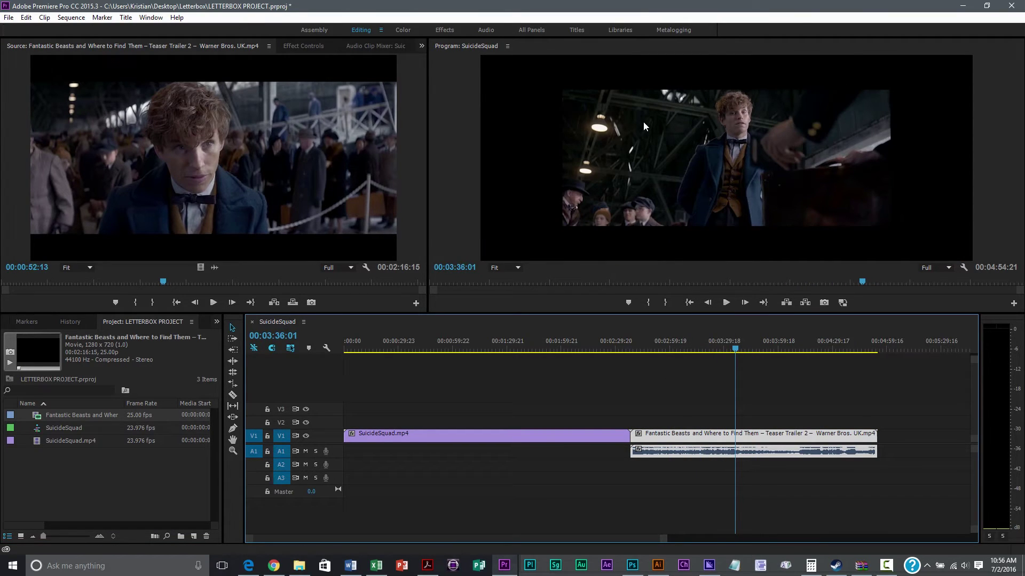
pyautogui.rightClick(675, 437)
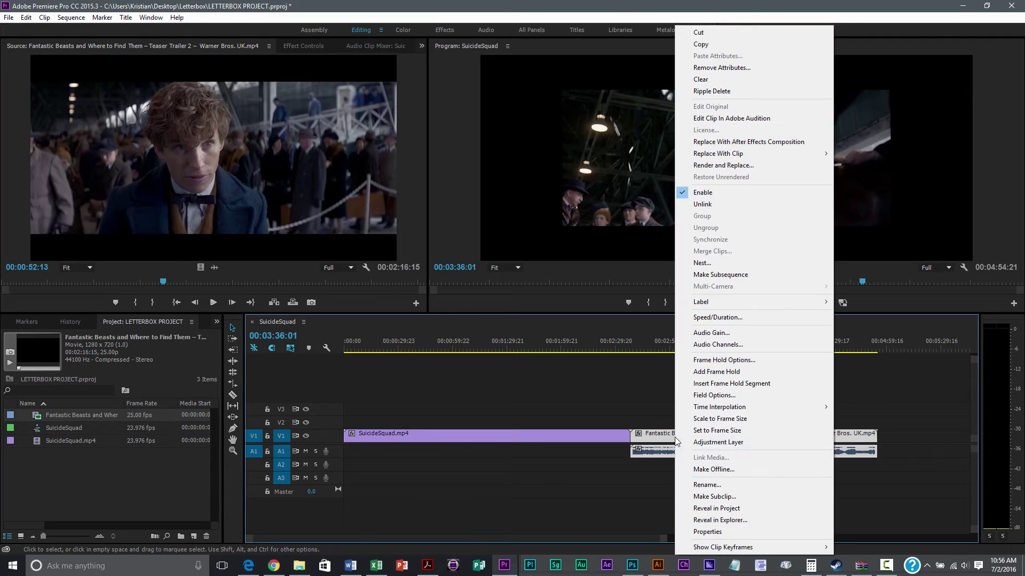
pyautogui.click(698, 420)
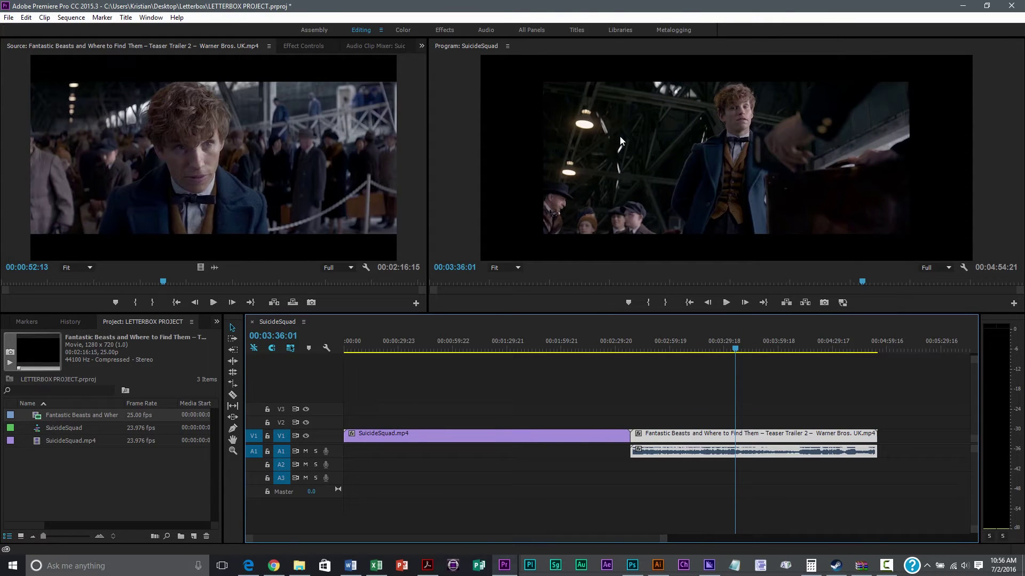
# Move the playhead to 00:03:19:06 and turn Scale to Frame Size back off for the Fantastic Beasts clip
pyautogui.moveTo(708, 346)
pyautogui.mouseDown()
pyautogui.moveTo(675, 345)
pyautogui.moveTo(705, 346)
pyautogui.mouseUp()
pyautogui.rightClick(710, 439)
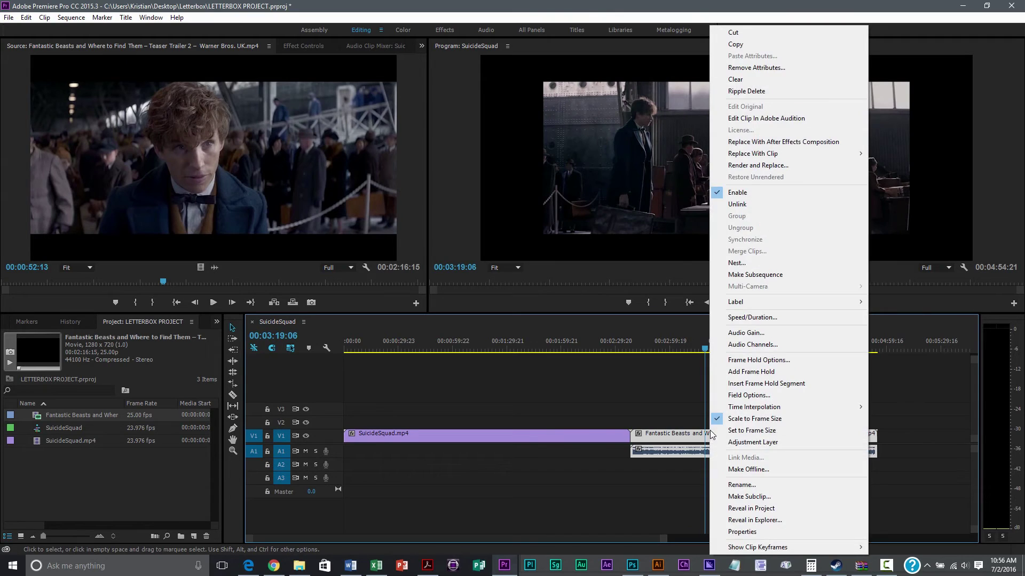
pyautogui.click(729, 420)
# At 00:03:04:19, set the Fantastic Beasts clip's Motion Scale to 150 and scrub back through the sequence to check the framing
pyautogui.moveTo(711, 344); pyautogui.dragTo(677, 341)
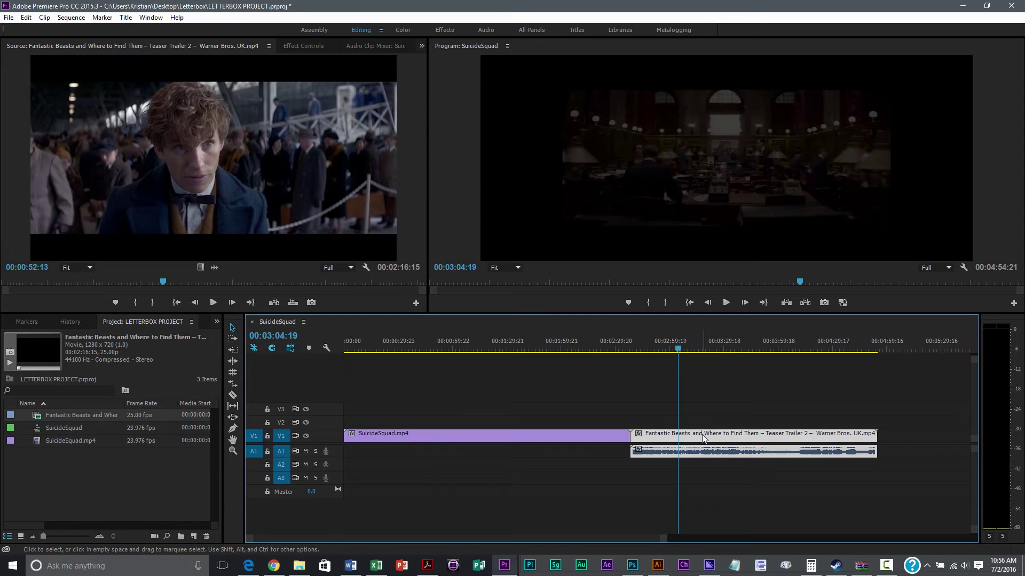
pyautogui.click(304, 50)
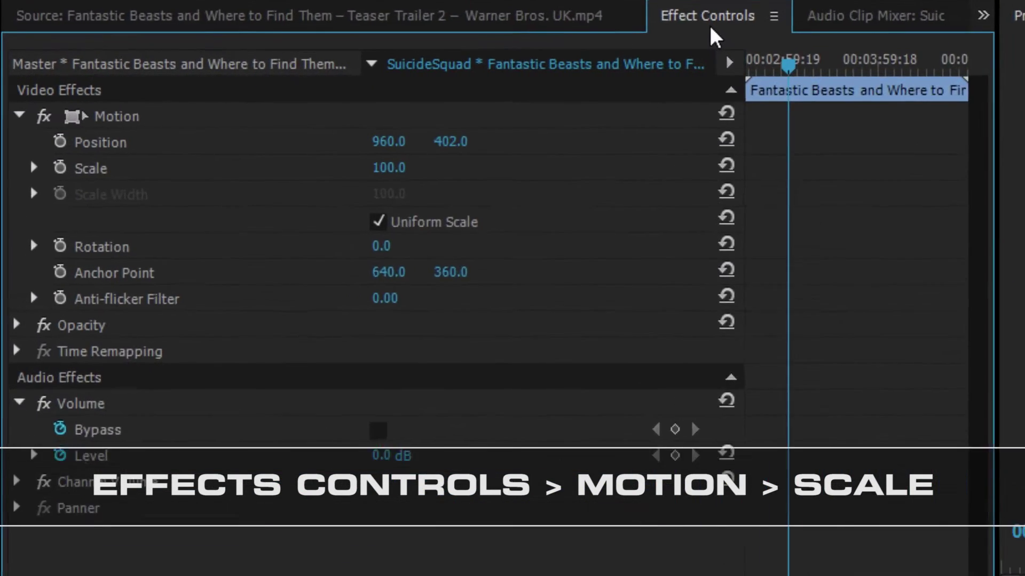
pyautogui.click(19, 114)
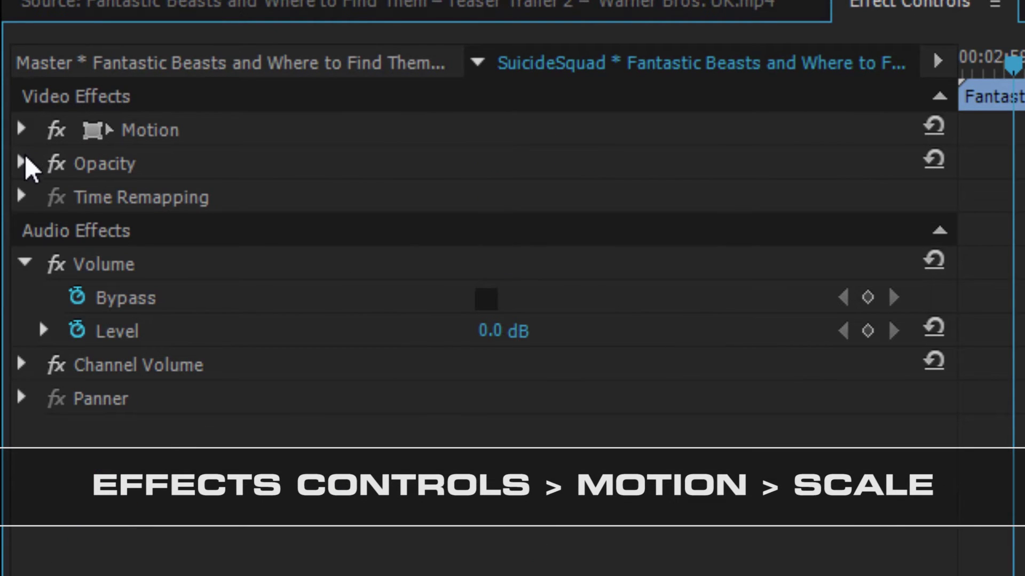
pyautogui.click(22, 264)
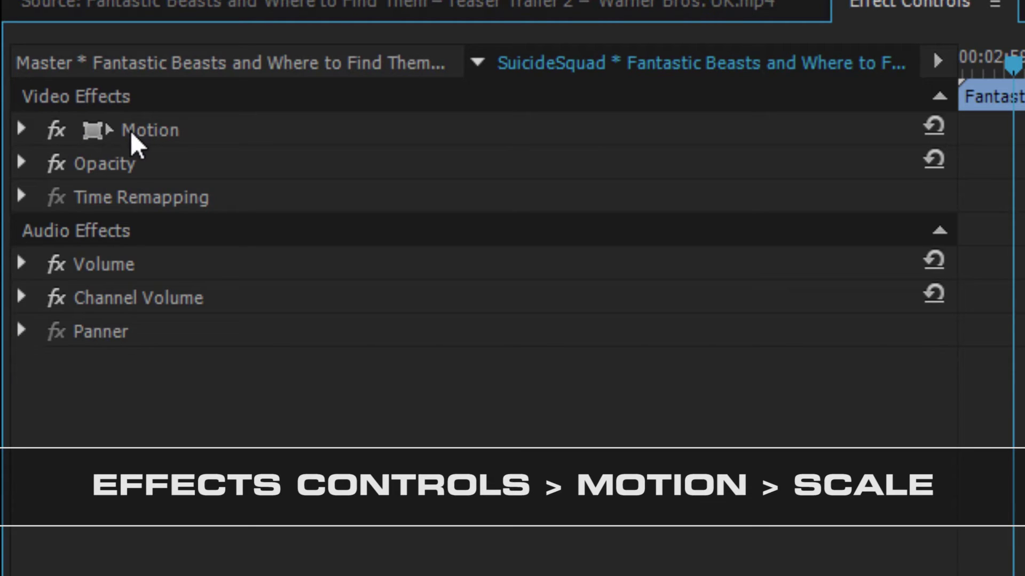
pyautogui.click(19, 130)
pyautogui.click(21, 130)
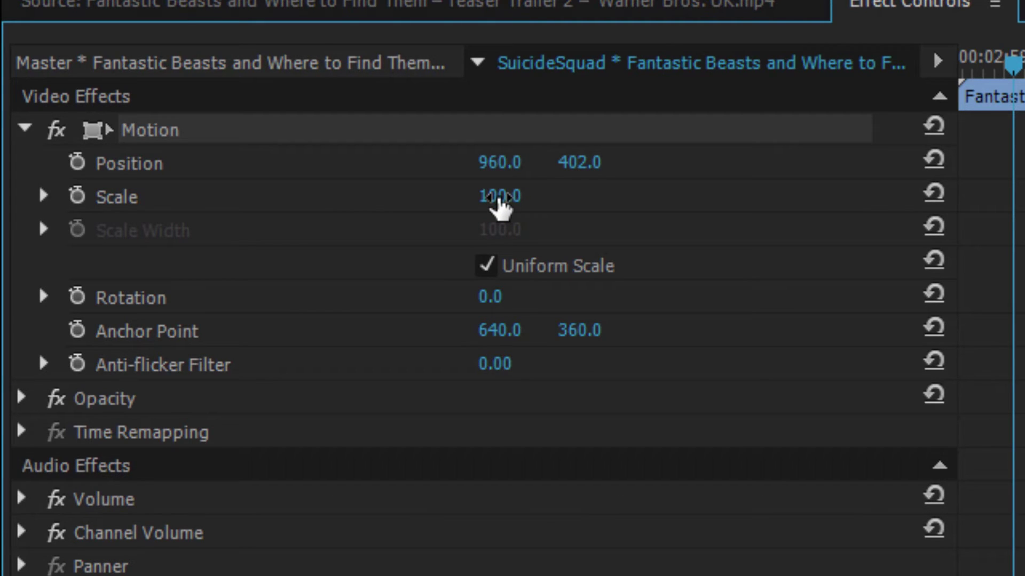
pyautogui.click(499, 196)
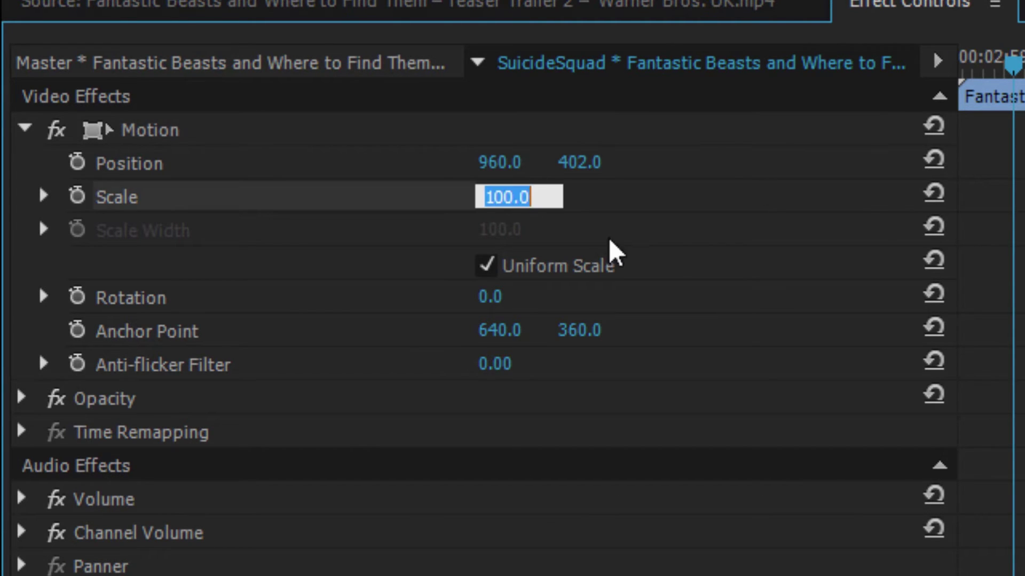
pyautogui.write('1')
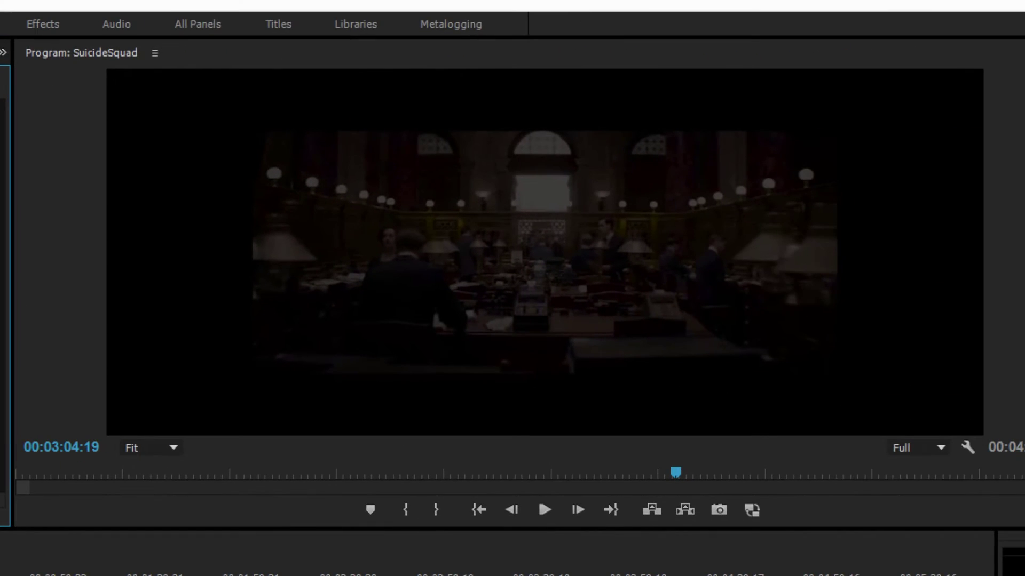
pyautogui.write('50')
pyautogui.press('Return')
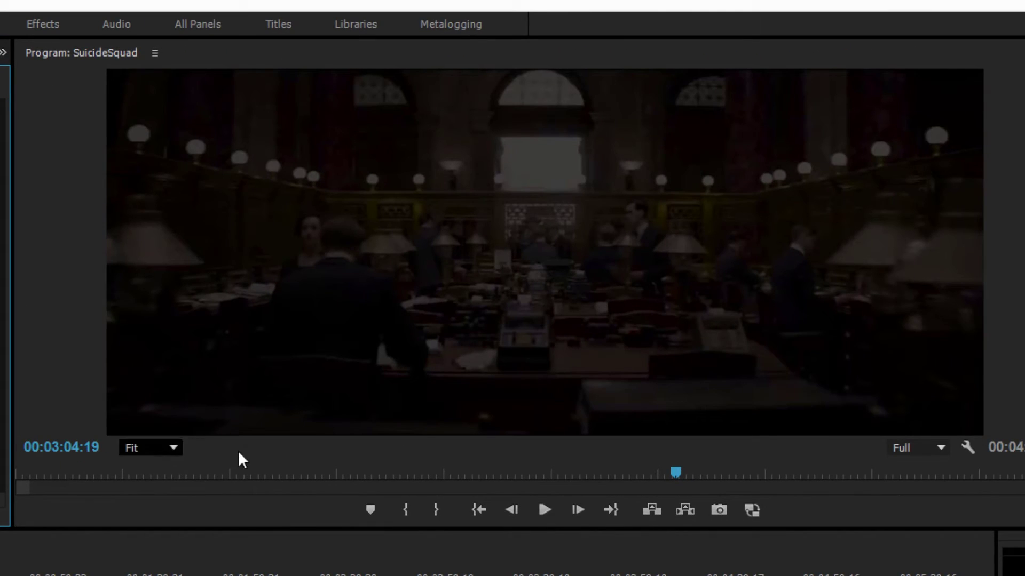
pyautogui.moveTo(483, 575); pyautogui.dragTo(550, 575)
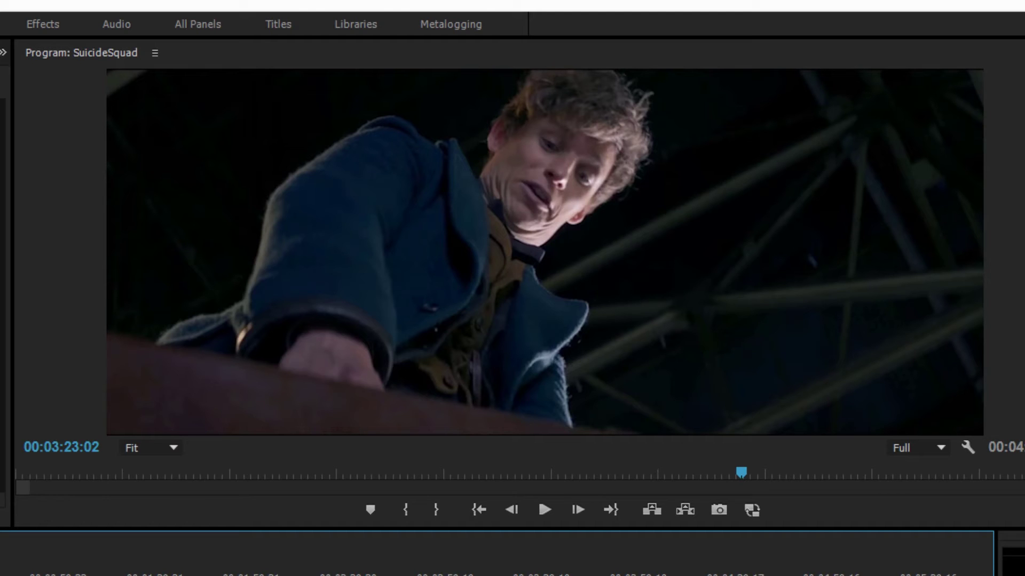
pyautogui.moveTo(550, 575); pyautogui.dragTo(129, 575)
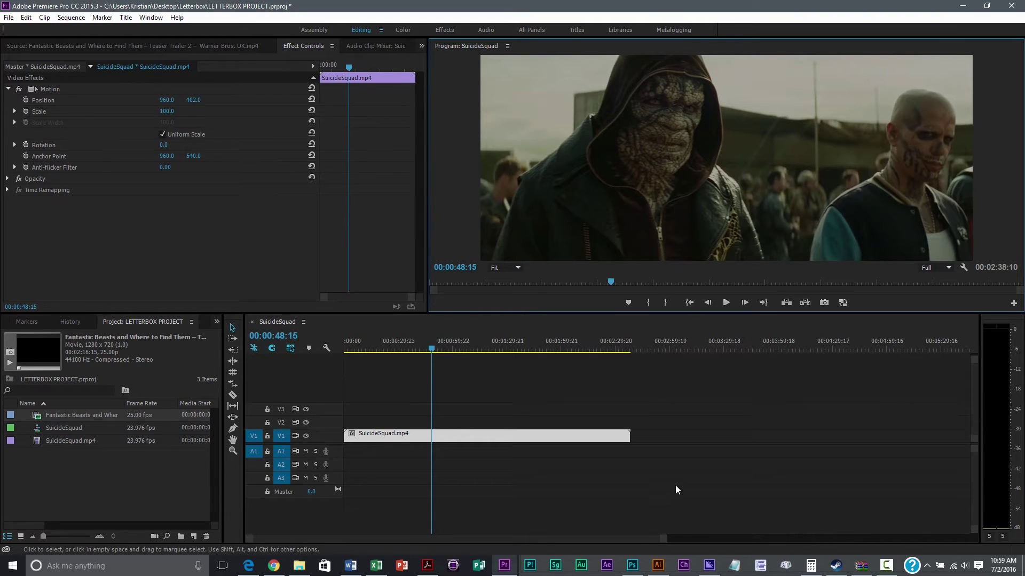
# Switch to Adobe Media Encoder, where the Letterbox.jpg job is in the queue
pyautogui.click(709, 565)
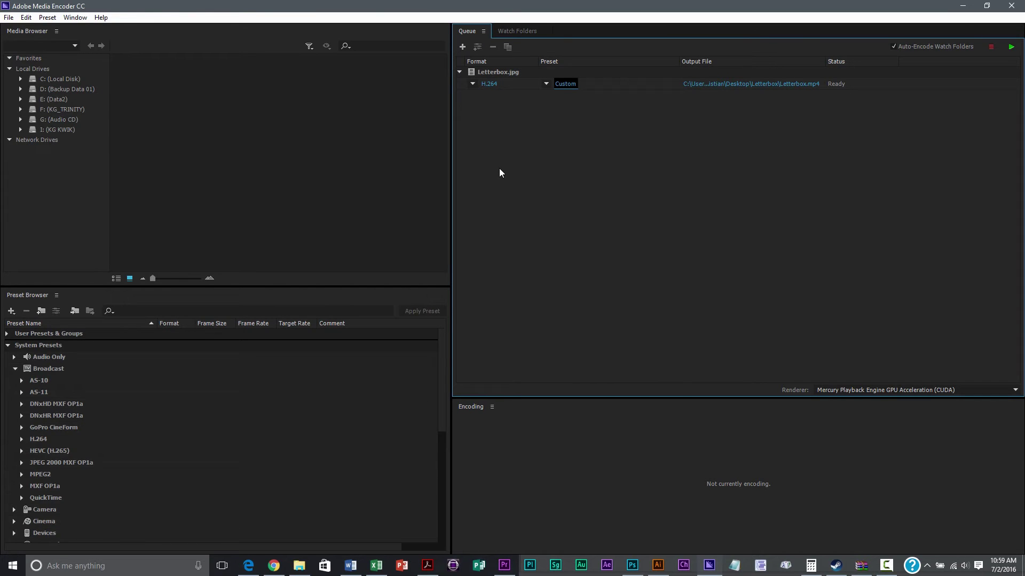
pyautogui.click(331, 126)
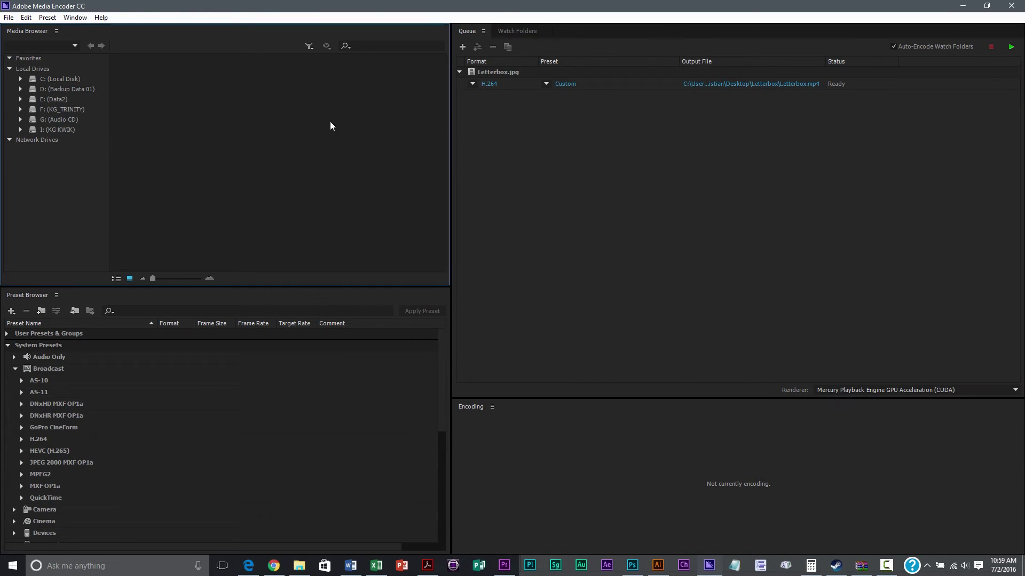
pyautogui.click(521, 175)
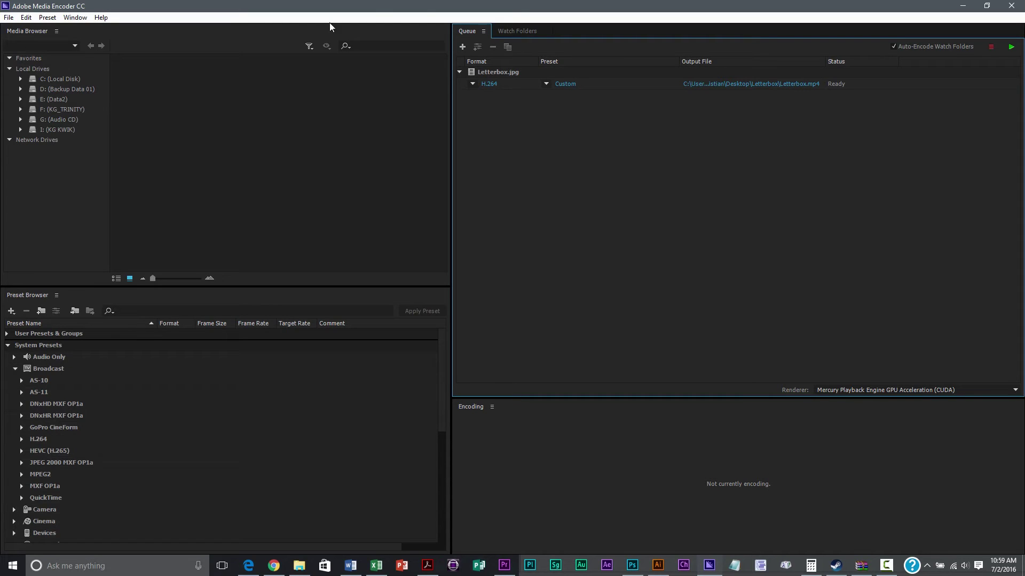
pyautogui.click(405, 213)
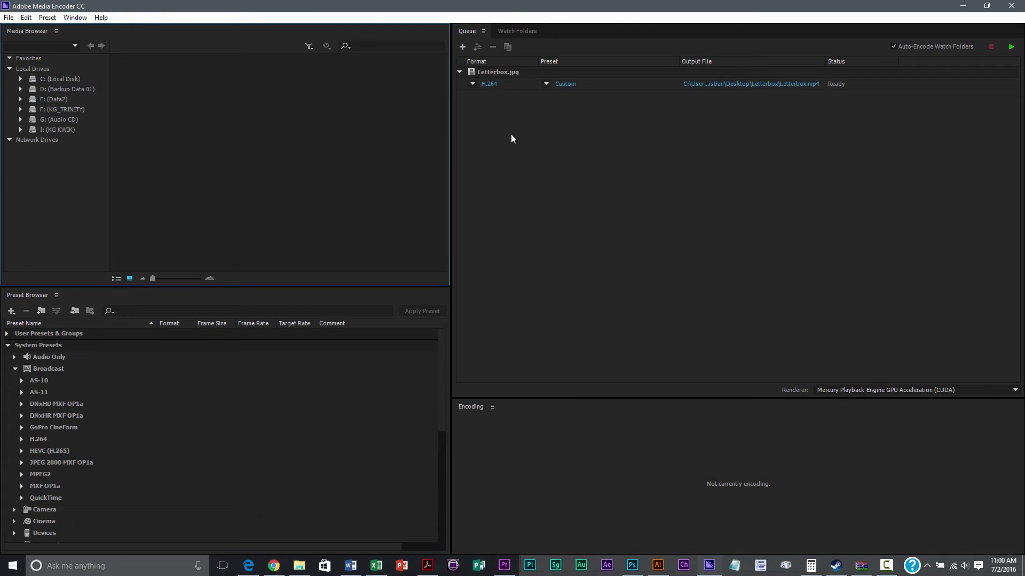
pyautogui.click(488, 85)
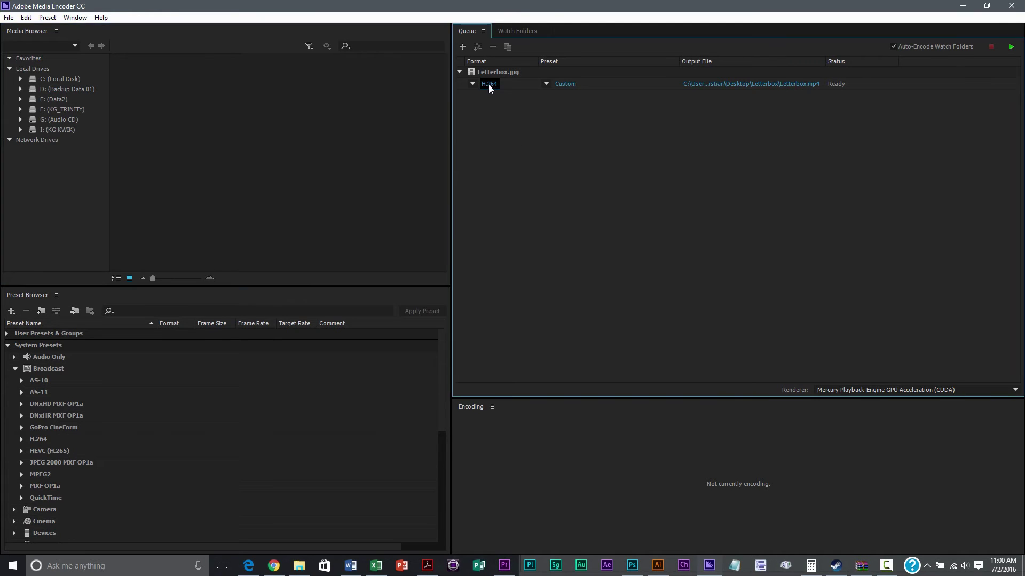
pyautogui.moveTo(278, 26)
pyautogui.mouseDown()
pyautogui.moveTo(283, 48)
pyautogui.moveTo(279, 28)
pyautogui.mouseUp()
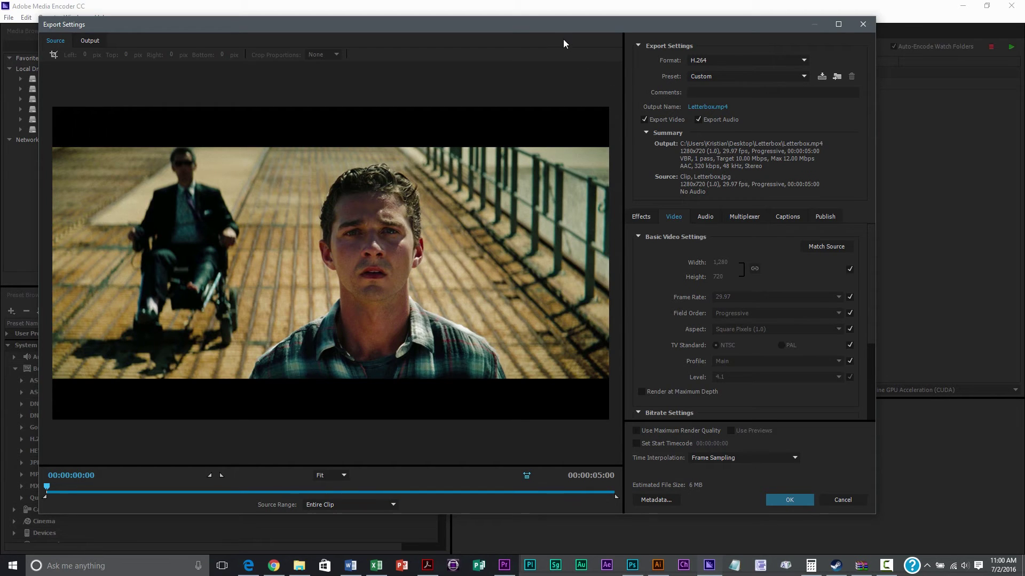
pyautogui.moveTo(565, 29); pyautogui.dragTo(569, 28)
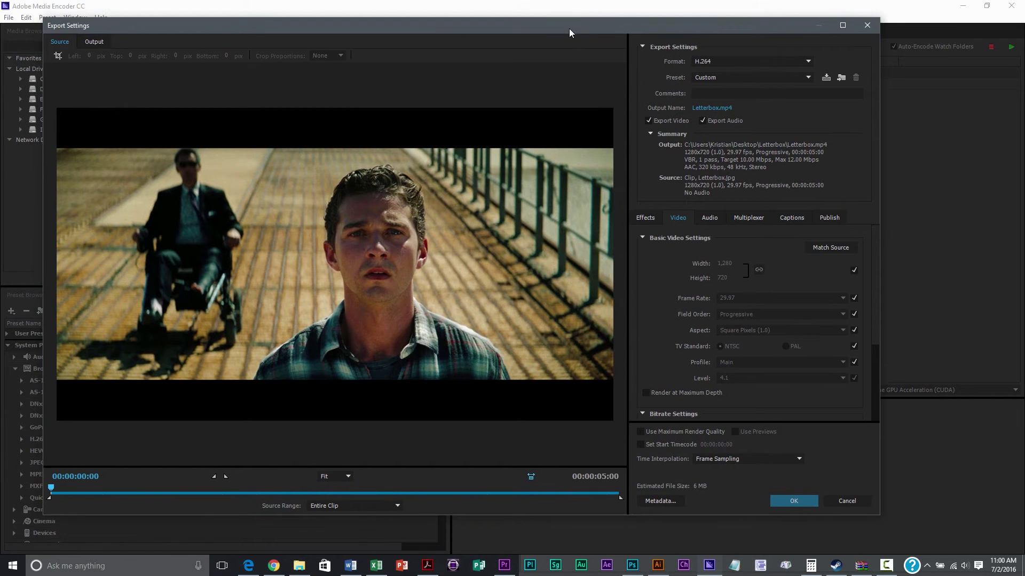
pyautogui.click(847, 499)
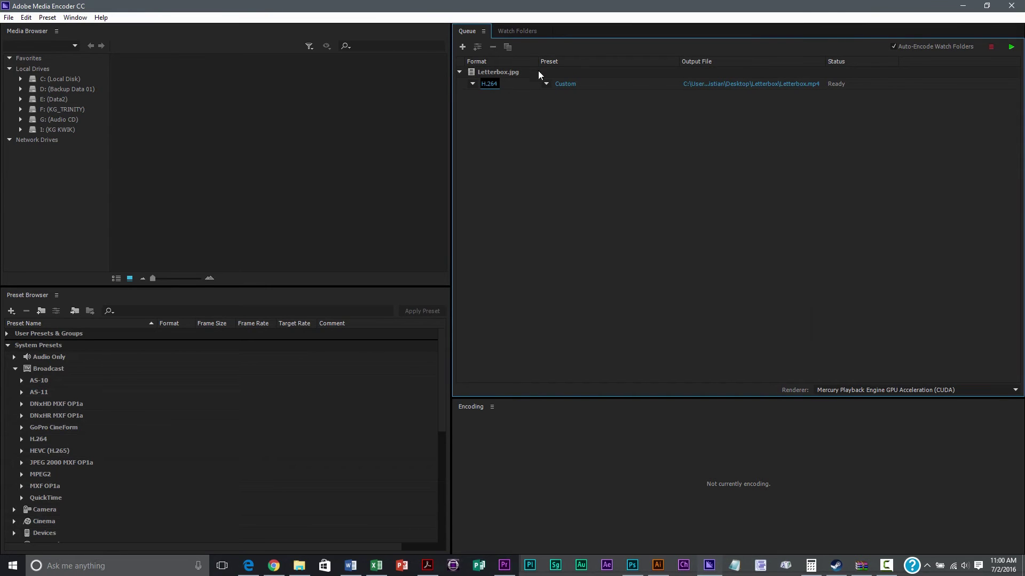
# Open the H.264 export settings for Letterbox.jpg, unlink the output width and height, and set the height to 536
pyautogui.click(491, 85)
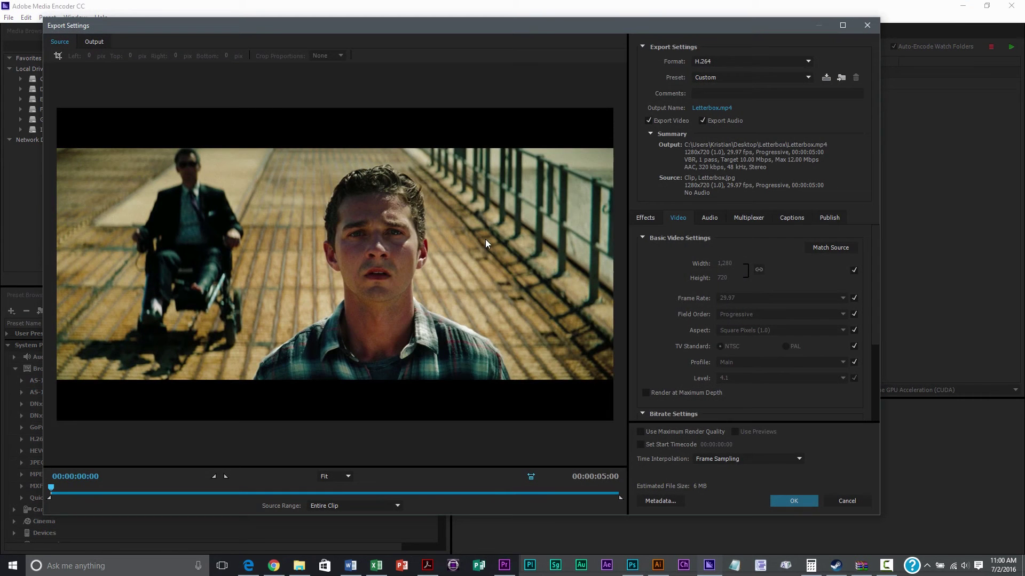
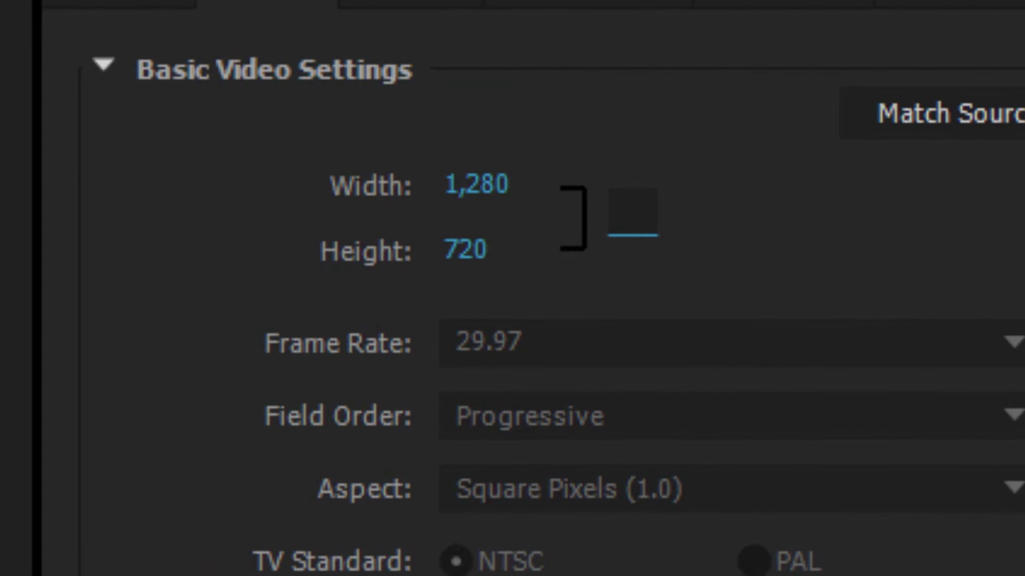
pyautogui.click(979, 225)
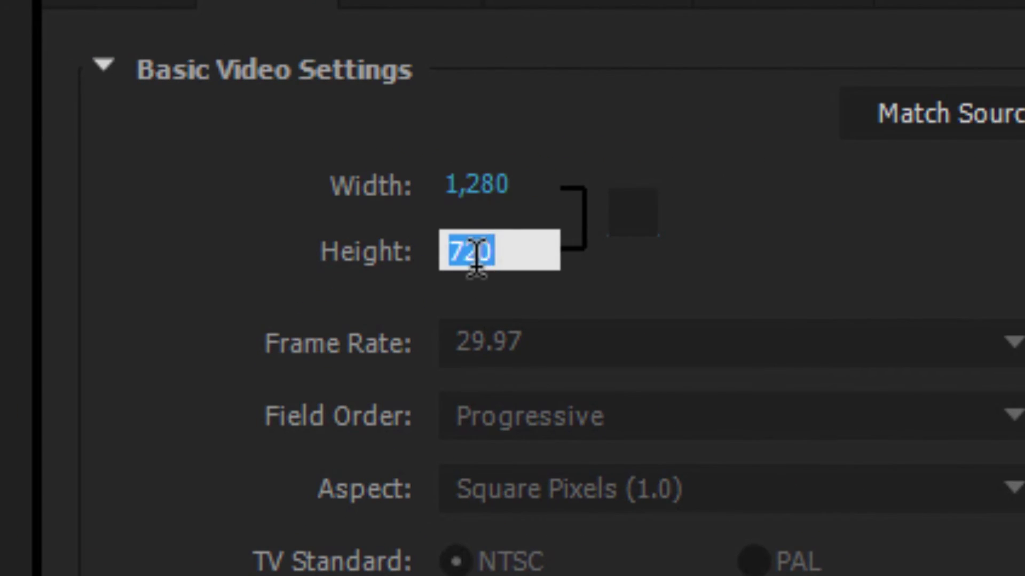
pyautogui.write('536')
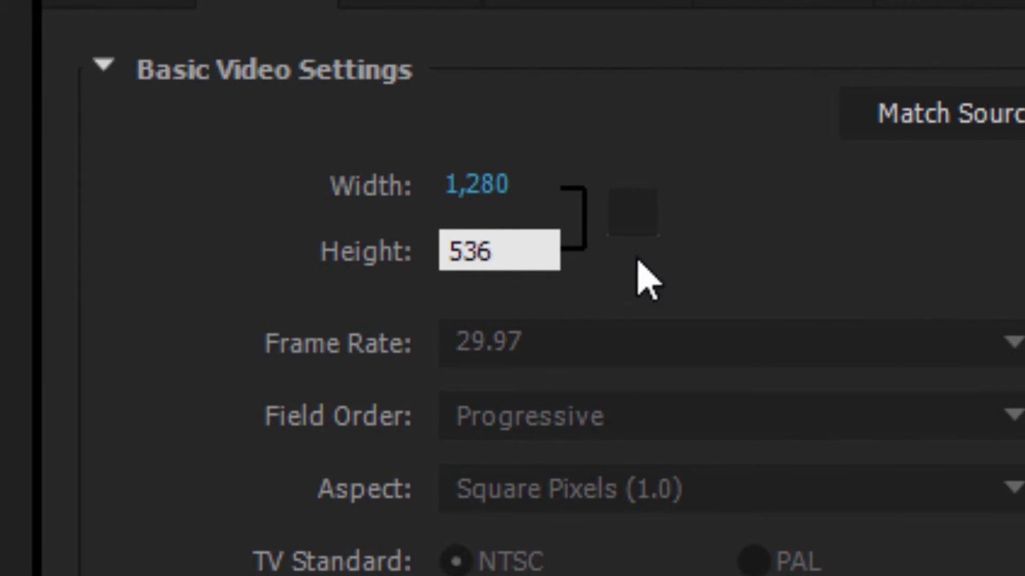
pyautogui.press('Return')
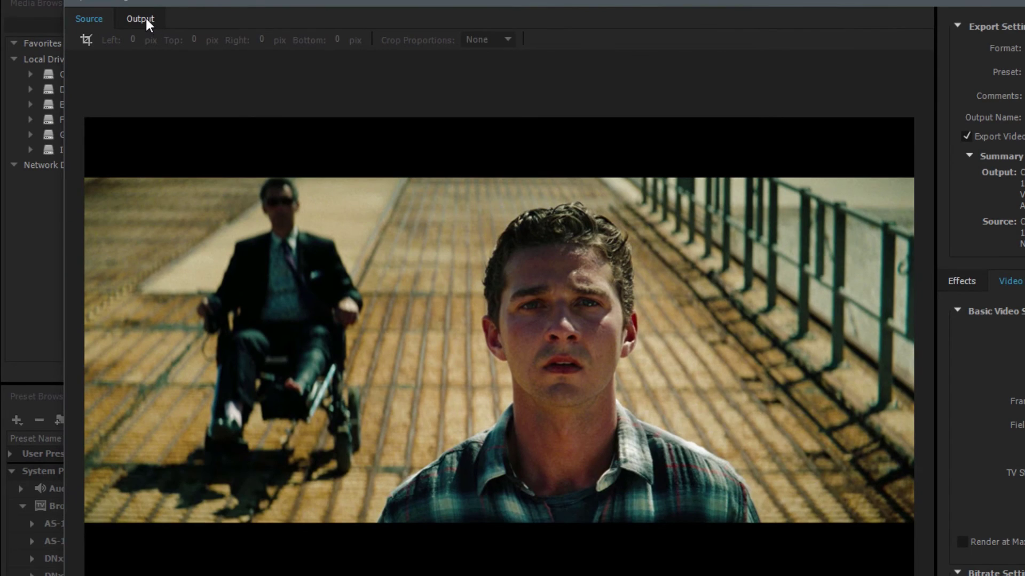
# Check the output preview, return to the source view and turn on cropping of the output video
pyautogui.click(146, 20)
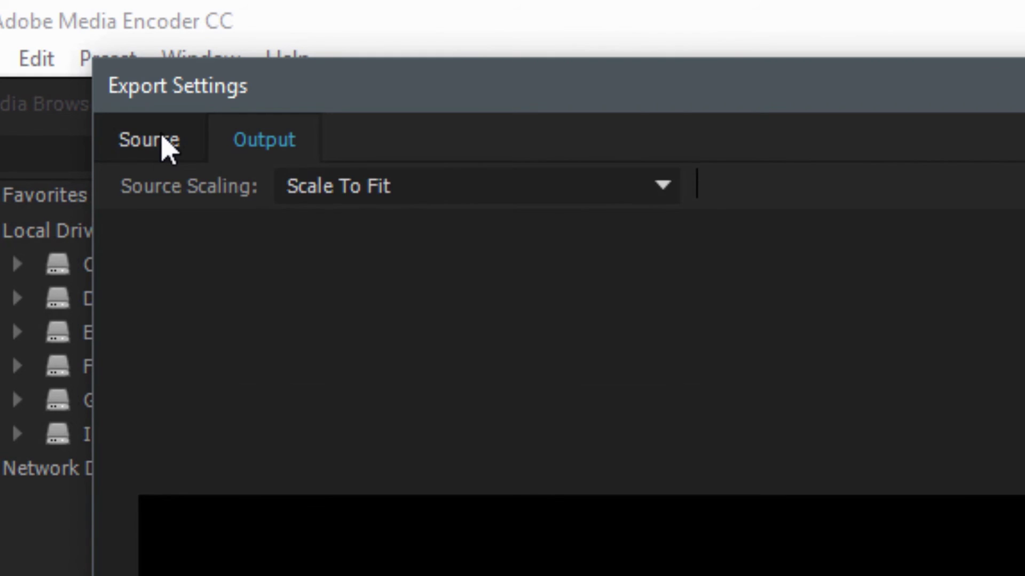
pyautogui.click(168, 149)
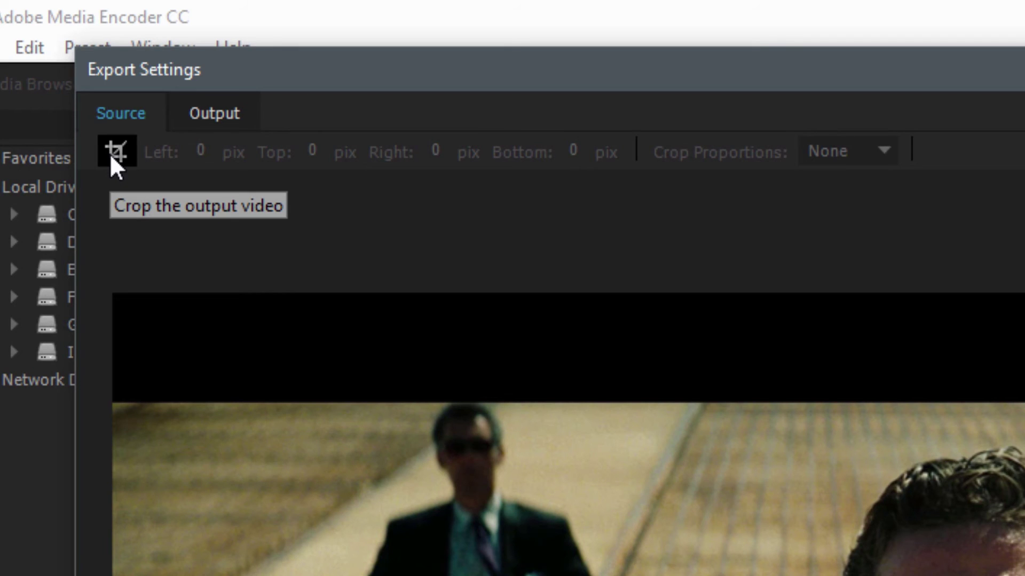
pyautogui.click(116, 154)
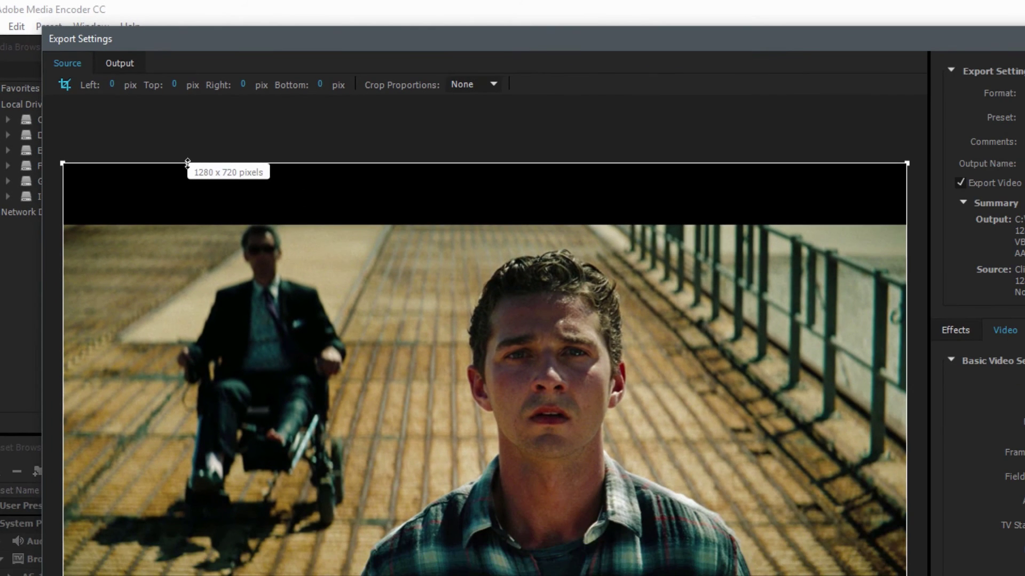
pyautogui.moveTo(187, 162)
pyautogui.mouseDown()
pyautogui.moveTo(191, 249)
pyautogui.moveTo(225, 172)
pyautogui.moveTo(187, 155)
pyautogui.mouseUp()
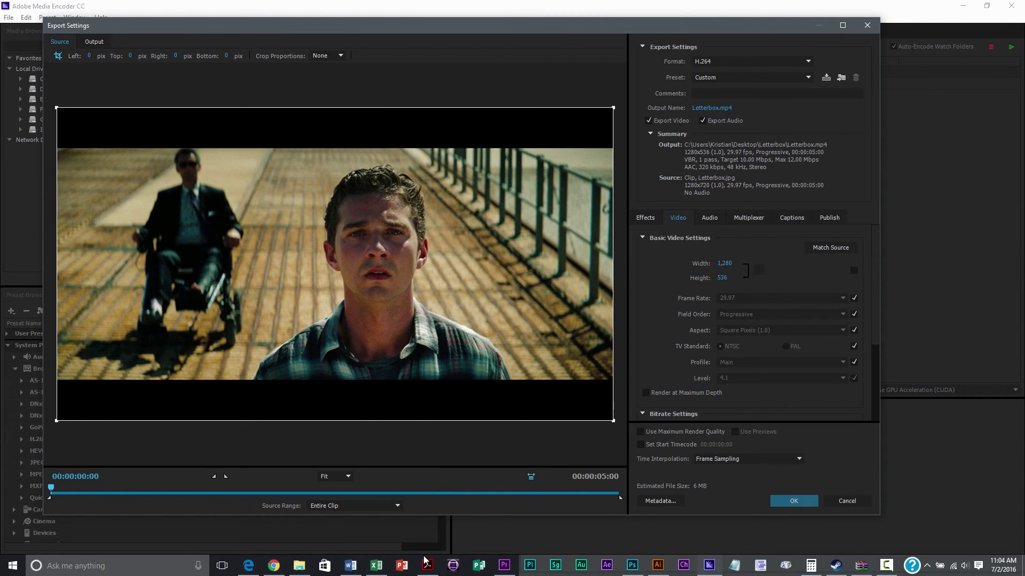
# Crop 92 pixels off both the top and the bottom of the source, check the output preview, and accept the export settings
pyautogui.click(430, 571)
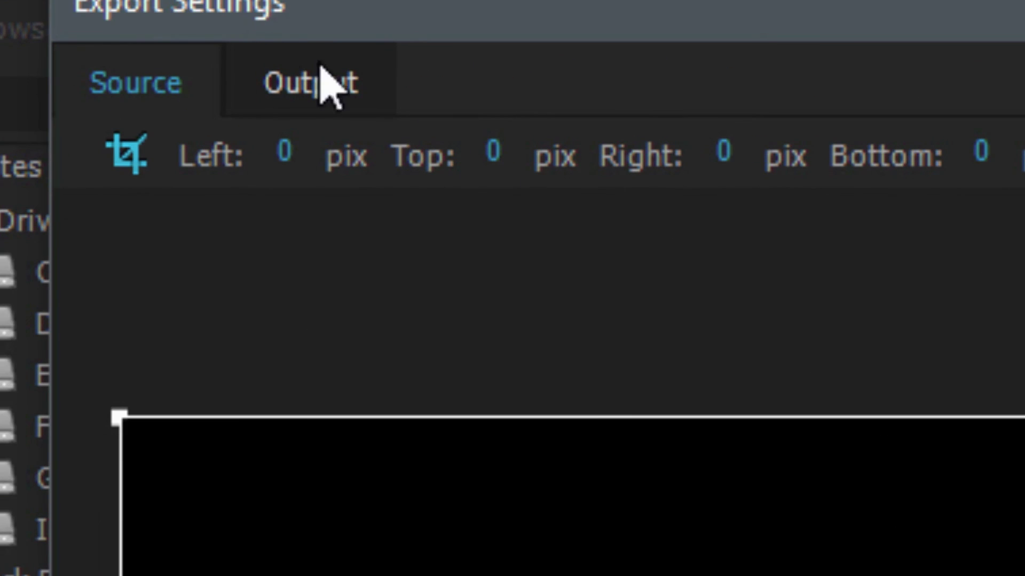
pyautogui.click(495, 174)
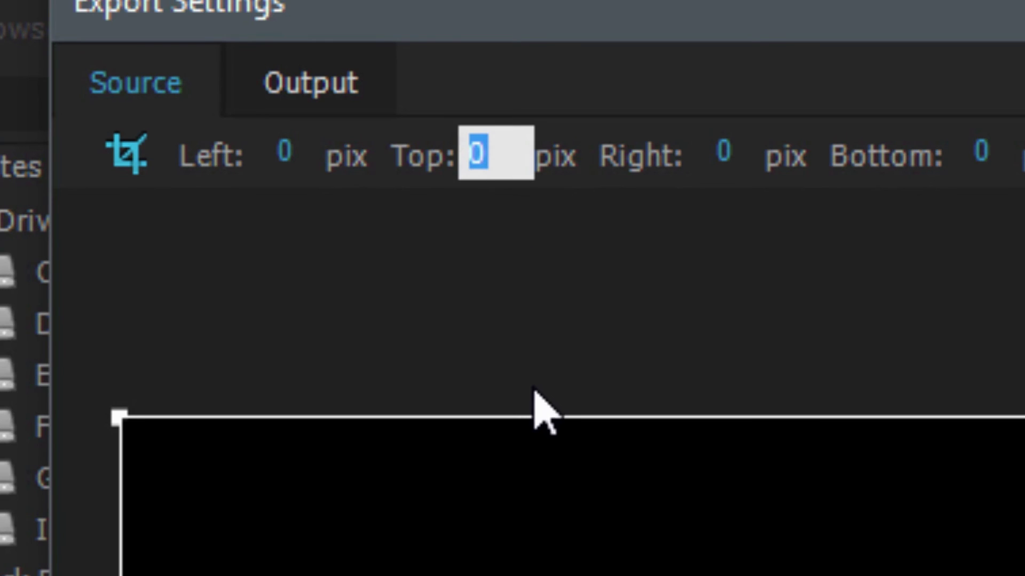
pyautogui.write('92')
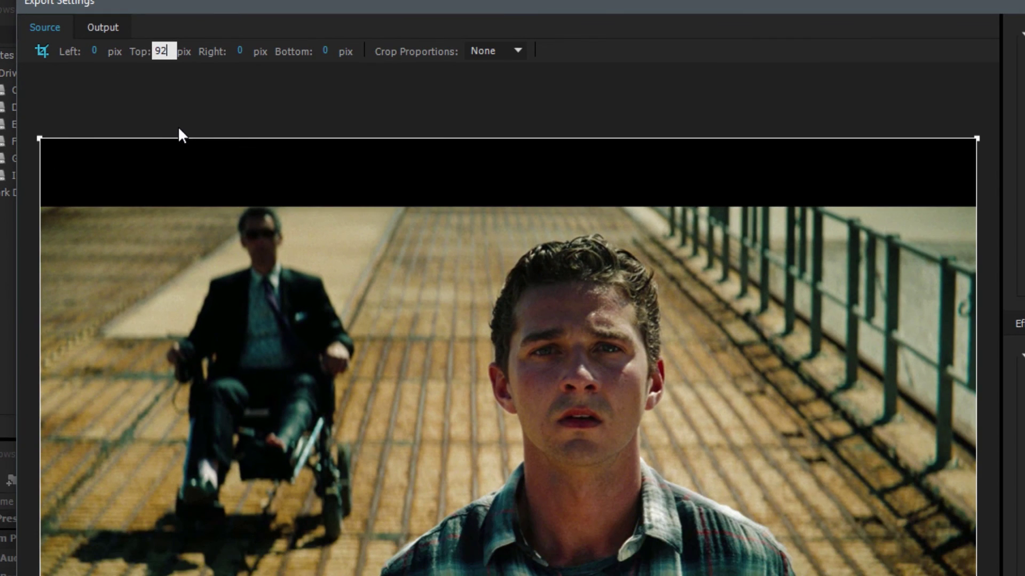
pyautogui.press('Return')
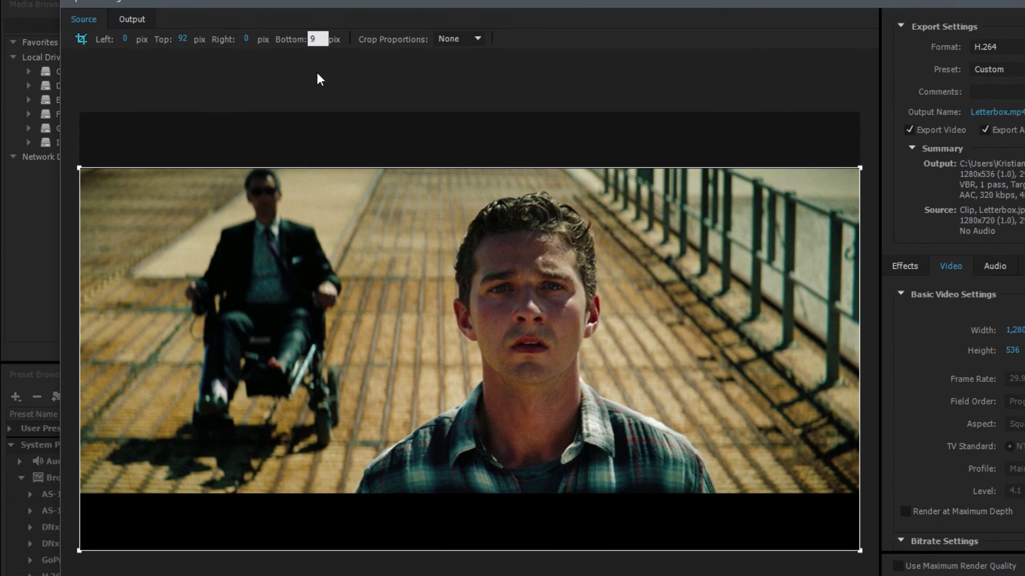
pyautogui.write('92')
pyautogui.press('Return')
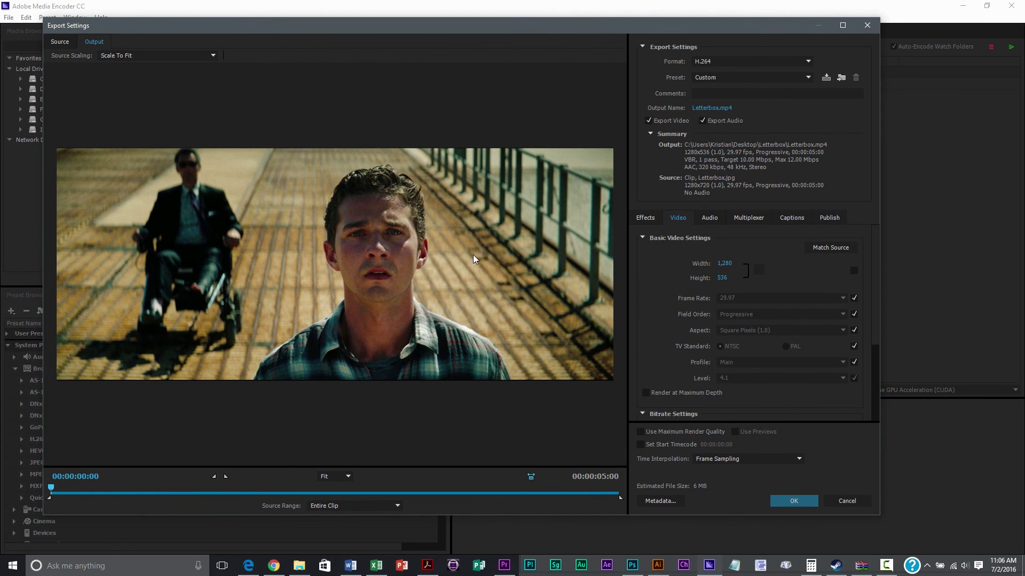
pyautogui.click(797, 501)
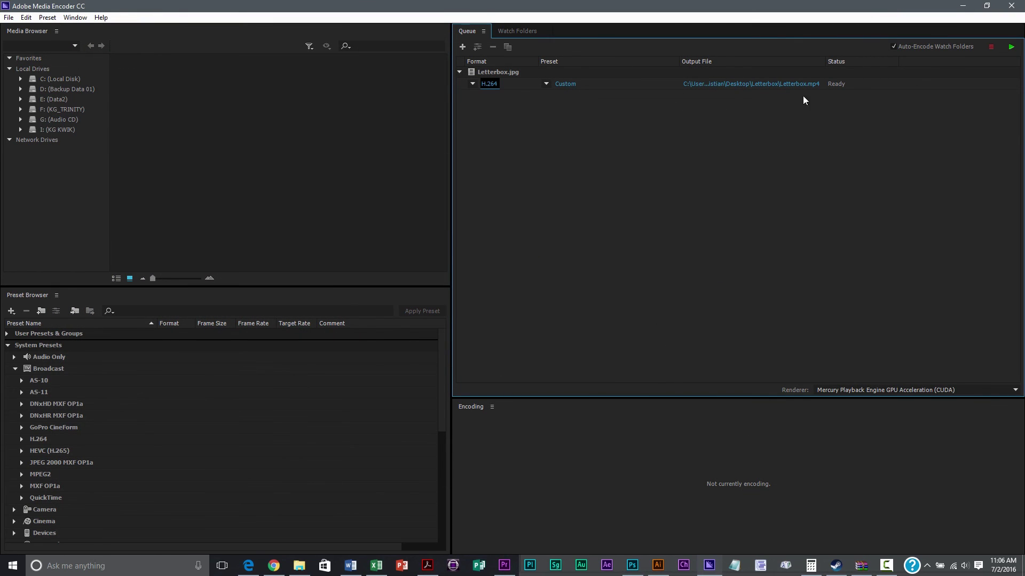